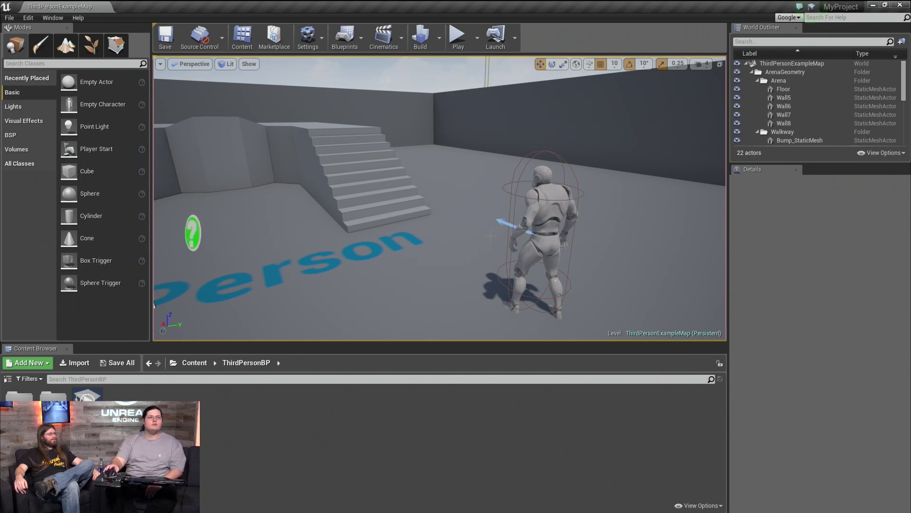
# Start playing the level in the viewport and move the third-person character slightly.
pyautogui.click(457, 37)
pyautogui.click(439, 199)
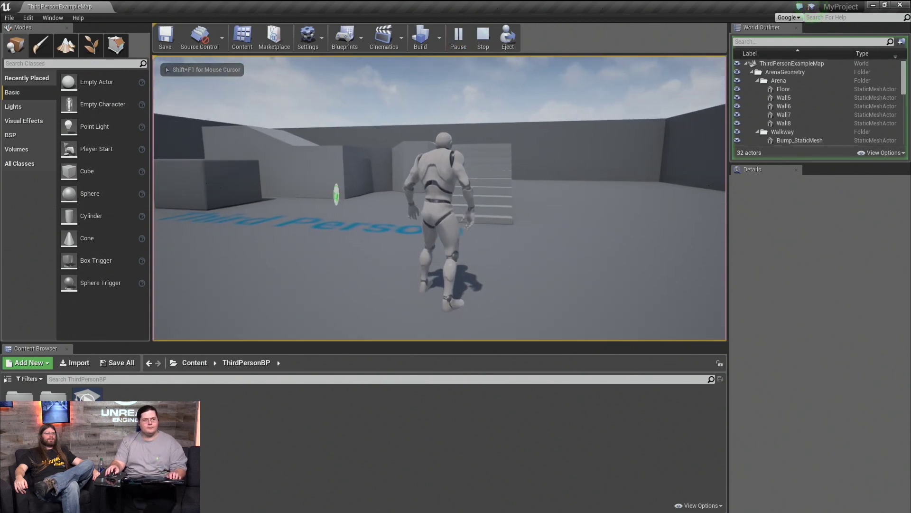
pyautogui.press('a')
pyautogui.press('s')
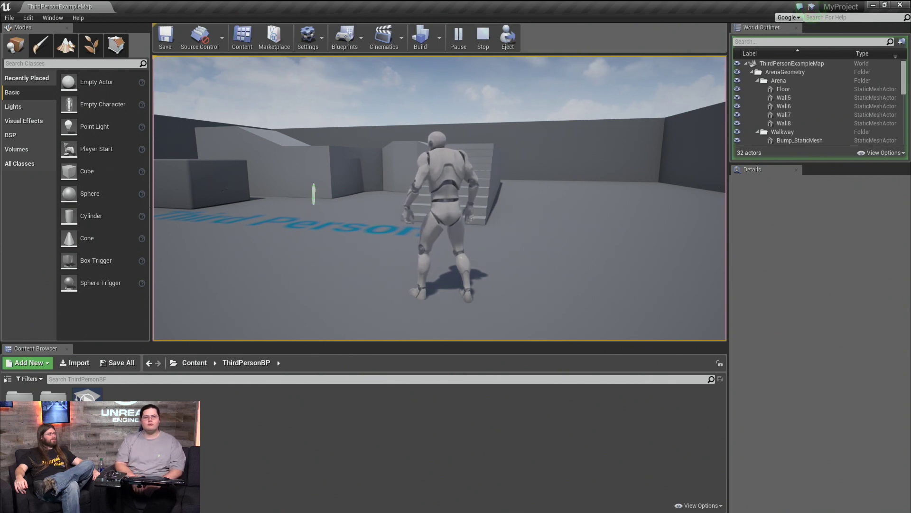
# Display the frame timing statistics in the running game with the console command "stat unit".
pyautogui.press('`')
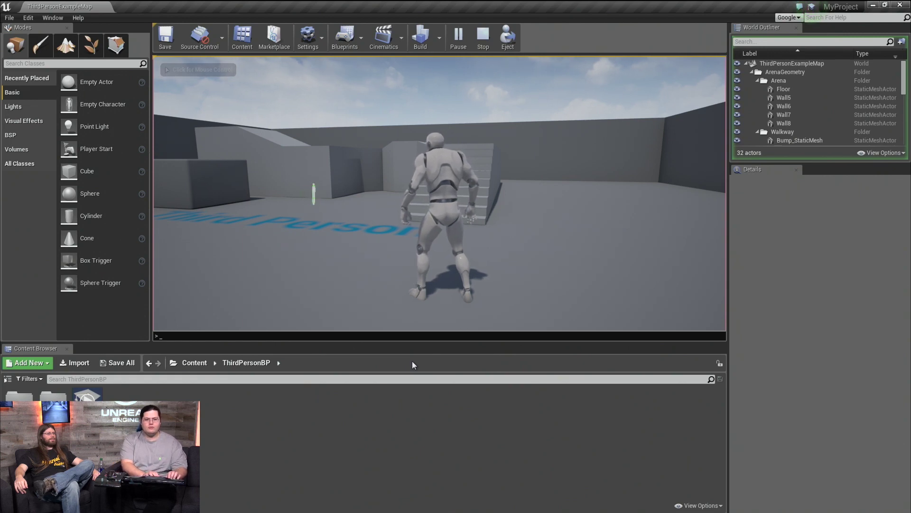
pyautogui.write('d')
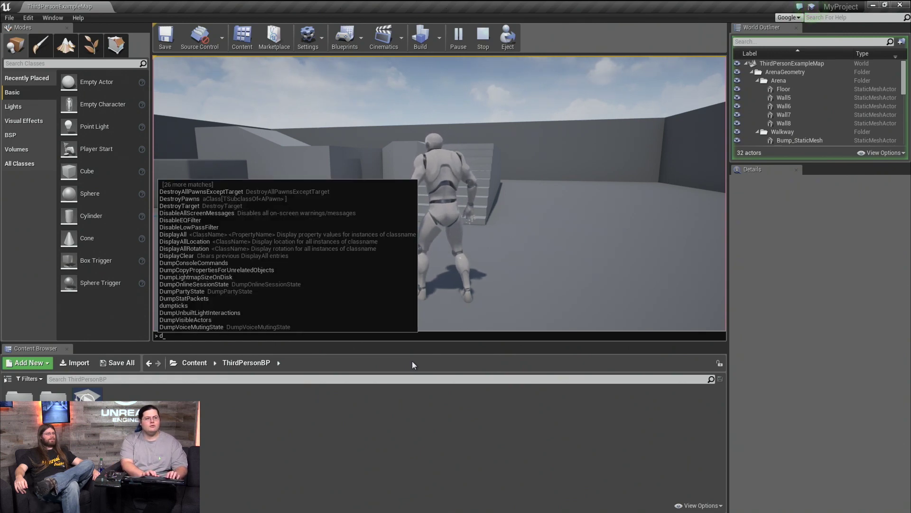
pyautogui.press('BackSpace')
pyautogui.write('stat ')
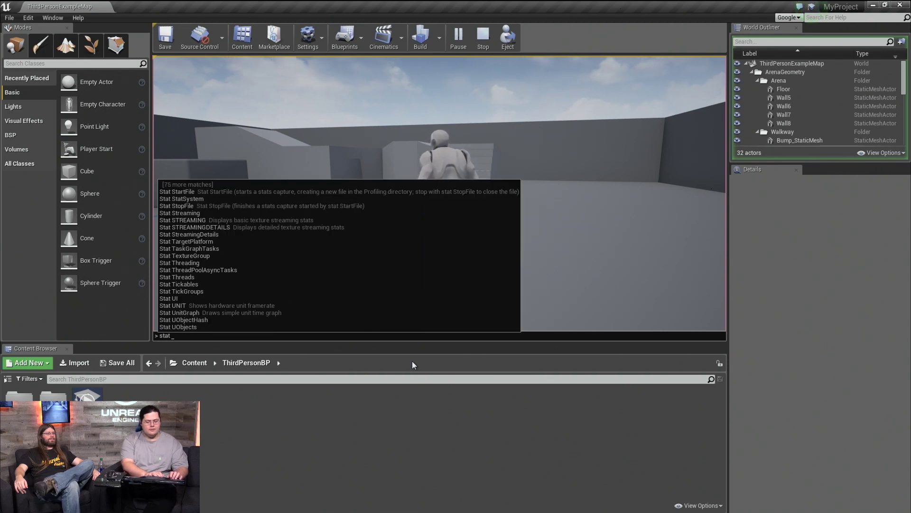
pyautogui.write('unit')
pyautogui.press('Return')
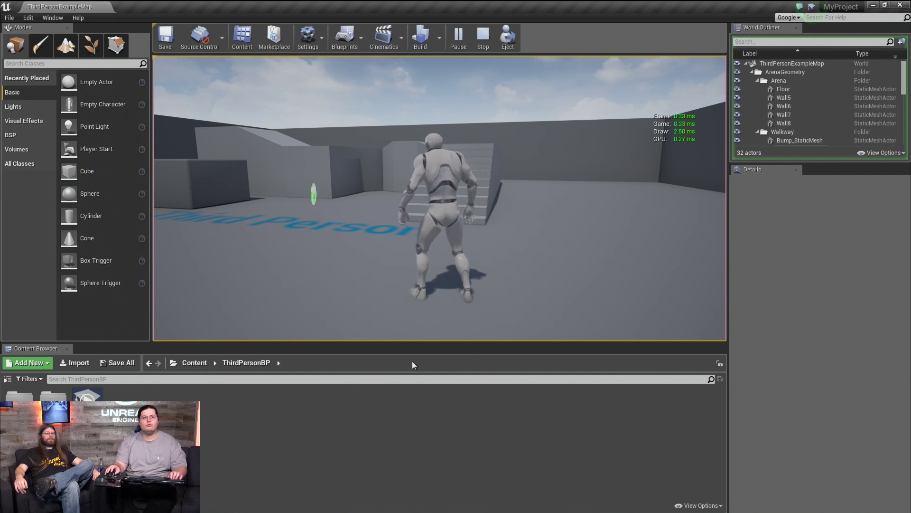
# Run the character around the arena and over the raised walkway, examining the frame, game, draw and GPU times.
pyautogui.click(489, 295)
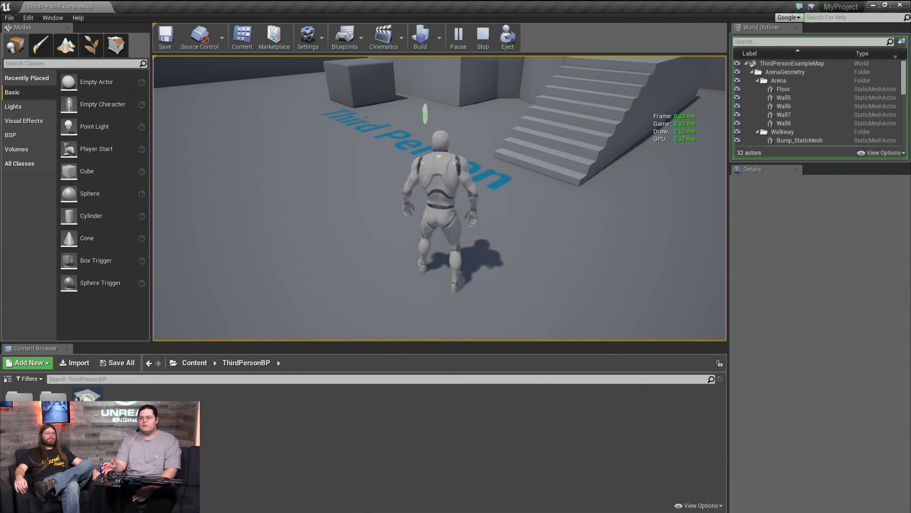
pyautogui.press('w')
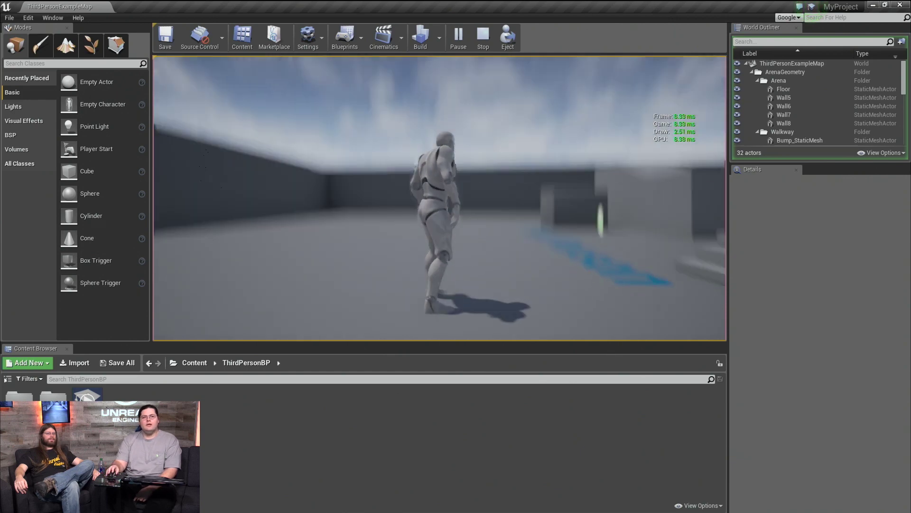
pyautogui.press('w')
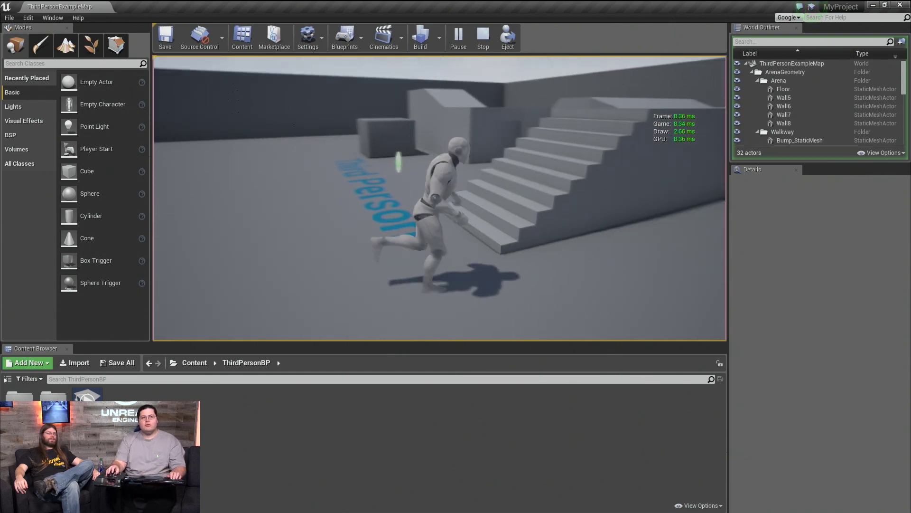
pyautogui.press('w')
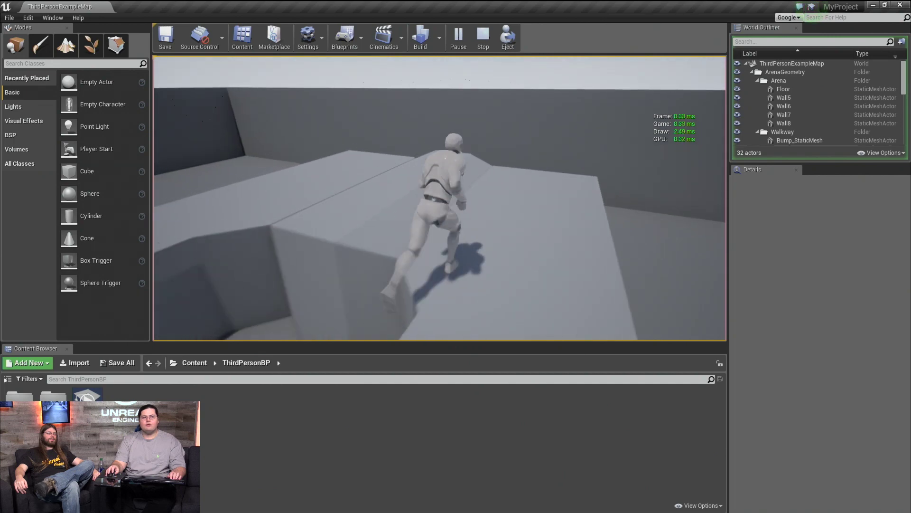
pyautogui.press('w')
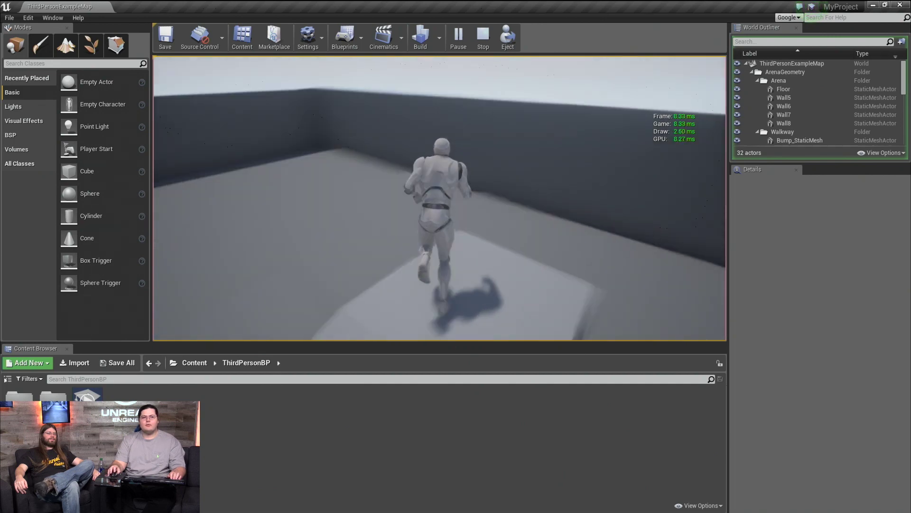
pyautogui.press('w')
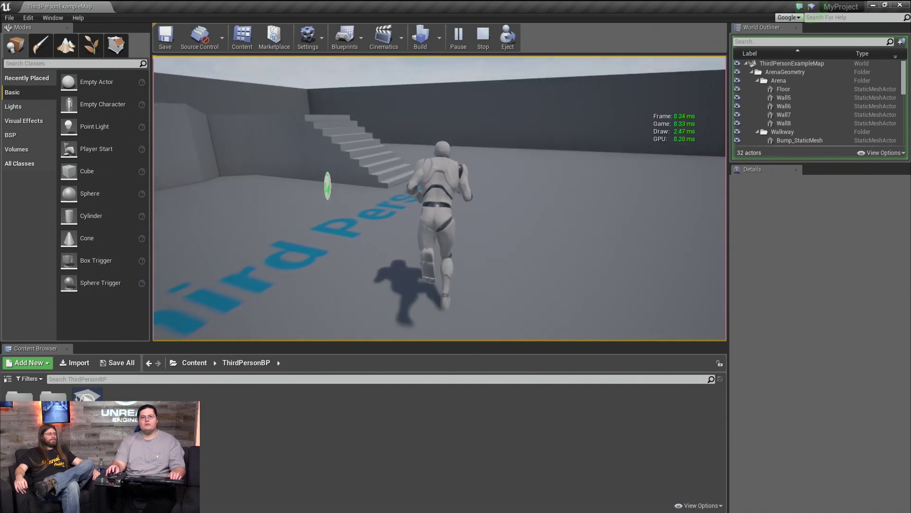
pyautogui.press('w')
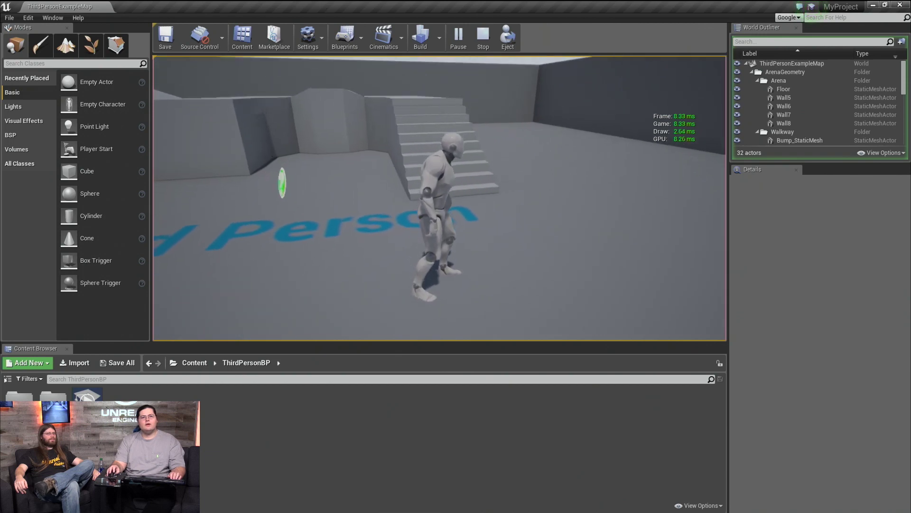
pyautogui.press('w')
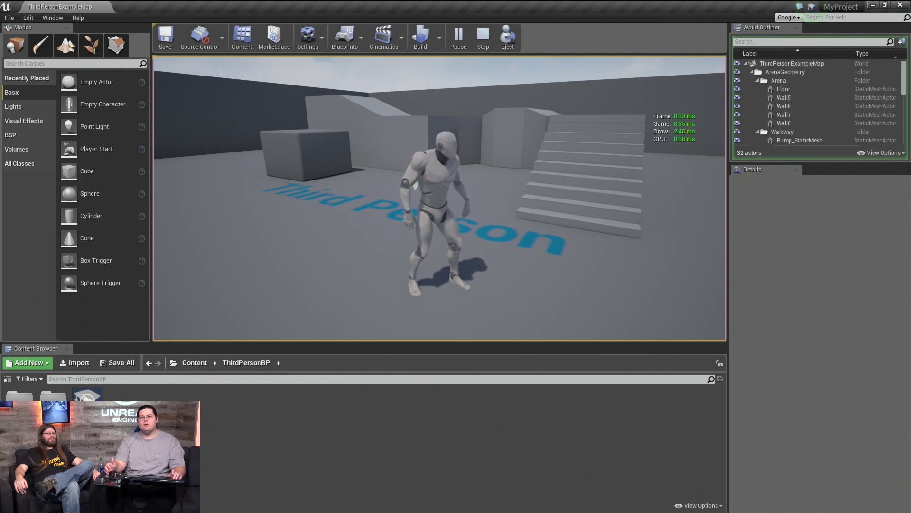
pyautogui.press('w')
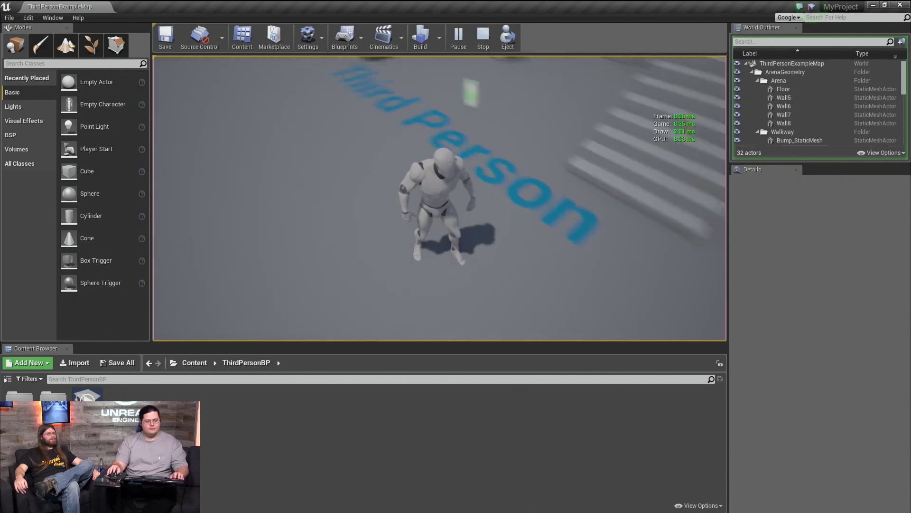
# Display the scene rendering statistics with the console command "stat scenerendering".
pyautogui.press('`')
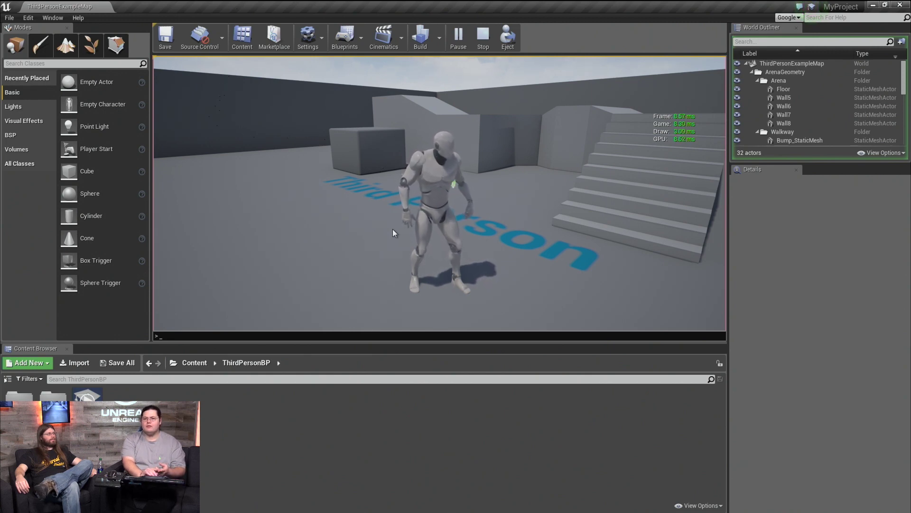
pyautogui.write('stat scene')
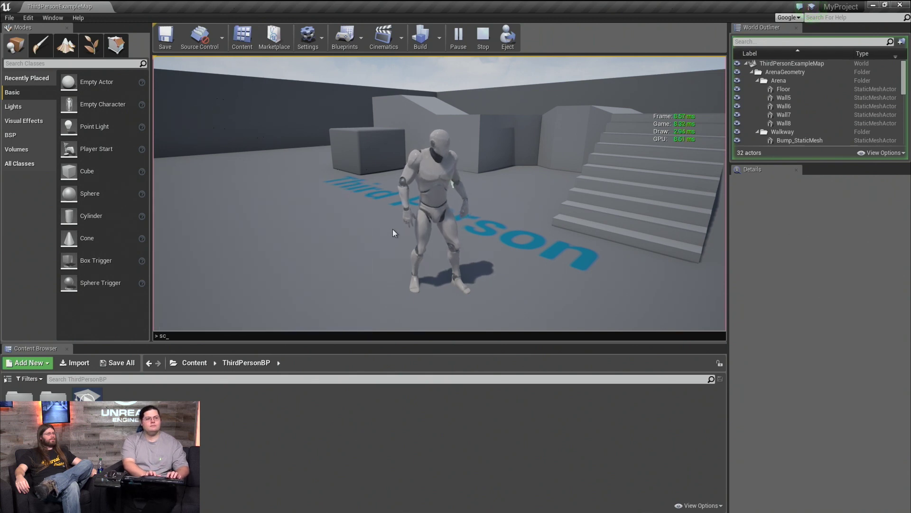
pyautogui.write('rendering')
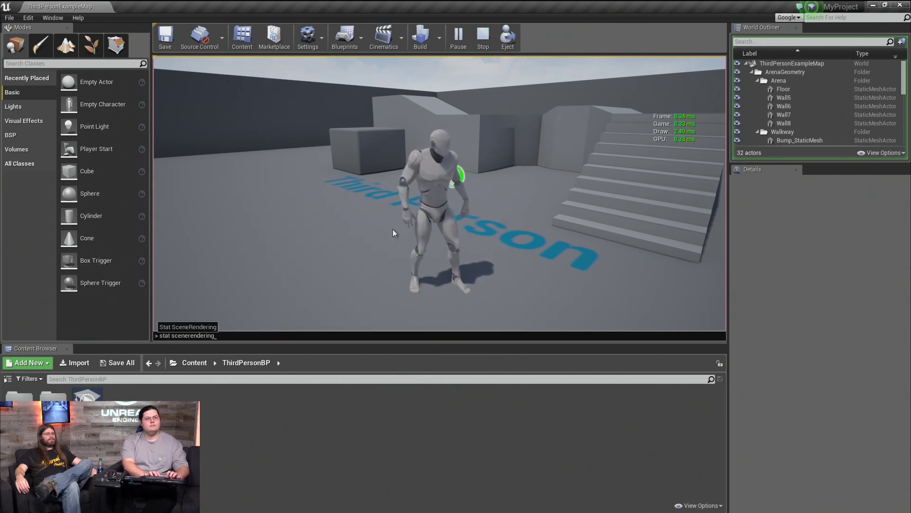
pyautogui.press('Return')
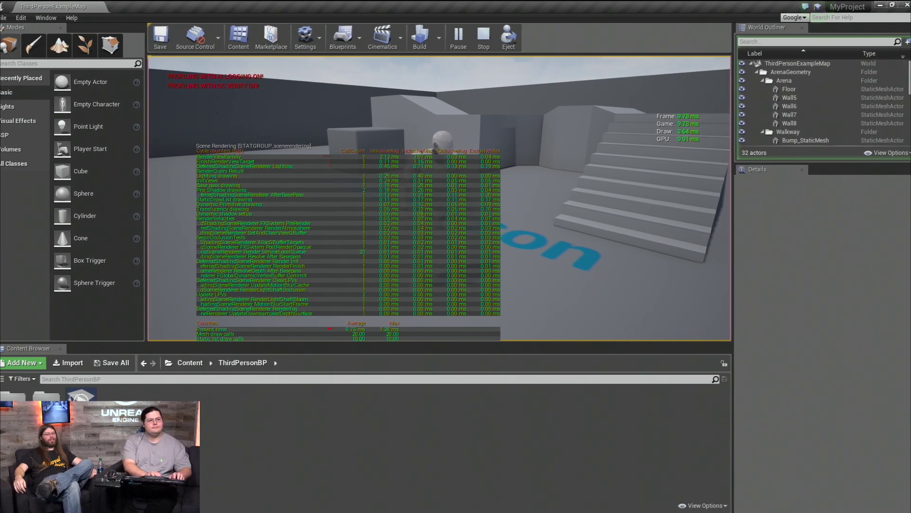
# Turn off the scene rendering statistics by running the same stat console command again.
pyautogui.press('`')
pyautogui.write('stat scen')
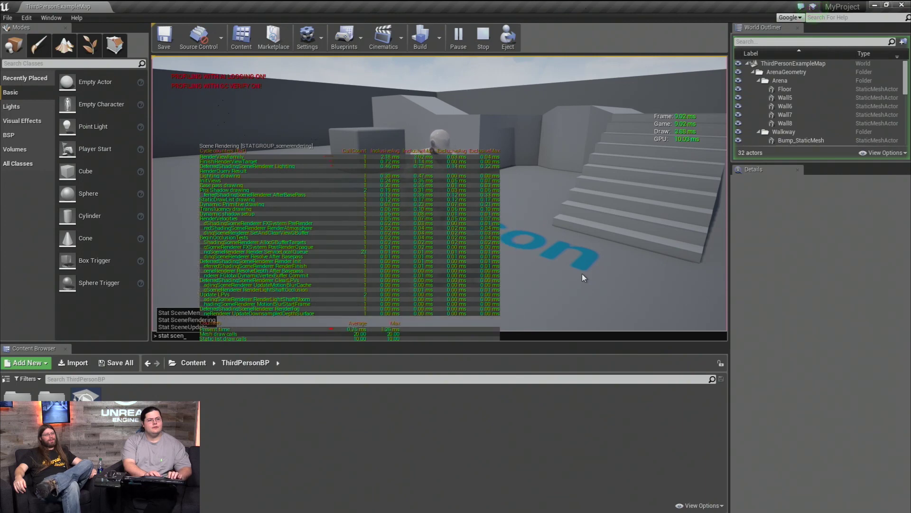
pyautogui.write('erend')
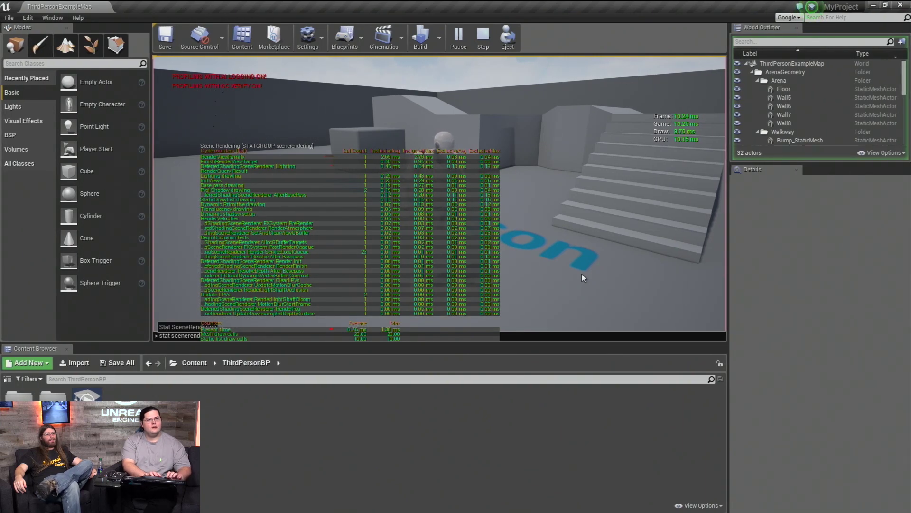
pyautogui.press('Return')
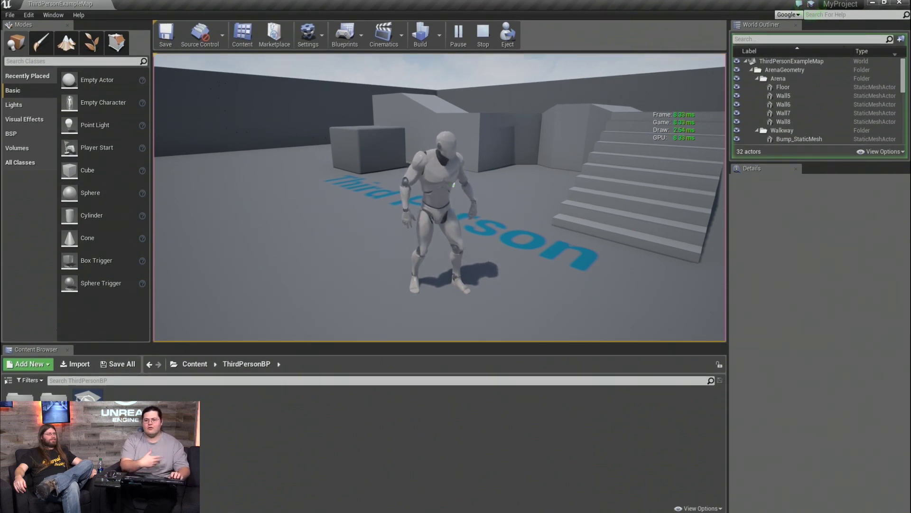
# Display the RHI statistics with the console command "stat rhi" and switch the game view to full screen.
pyautogui.press('`')
pyautogui.write('stat rhi')
pyautogui.press('Return')
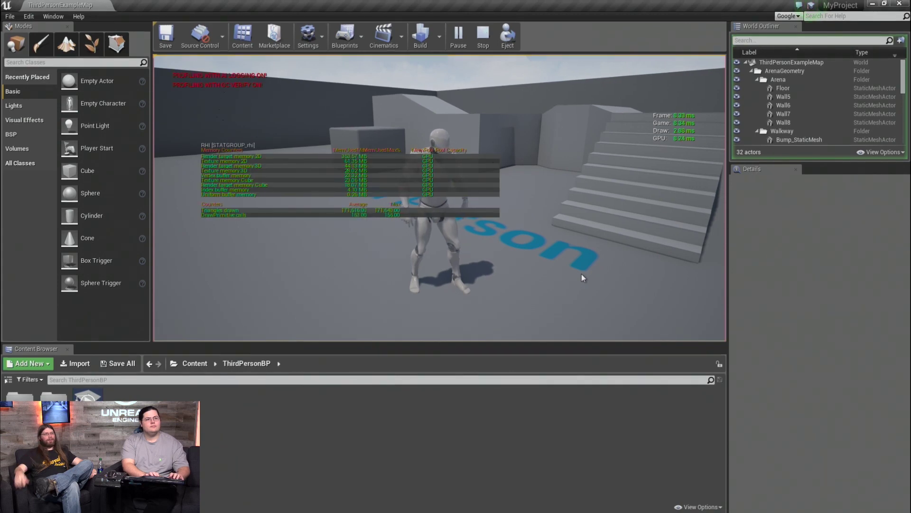
pyautogui.press('F11')
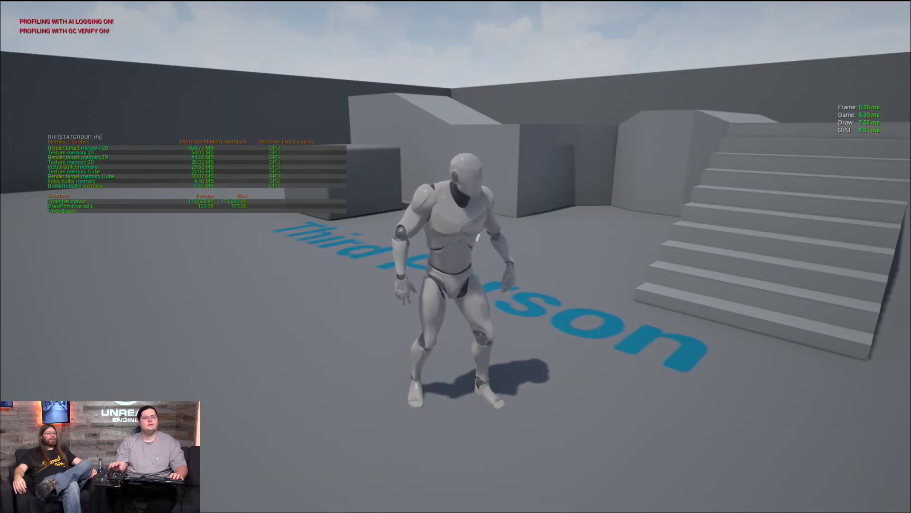
# Toggle the hidden arena geometry back on through the console and return control to the game view.
pyautogui.click(456, 256)
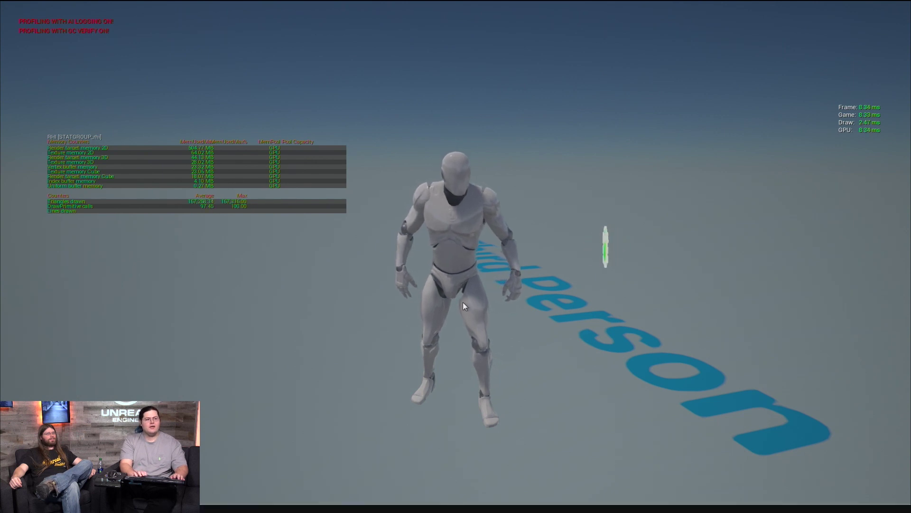
pyautogui.press('Return')
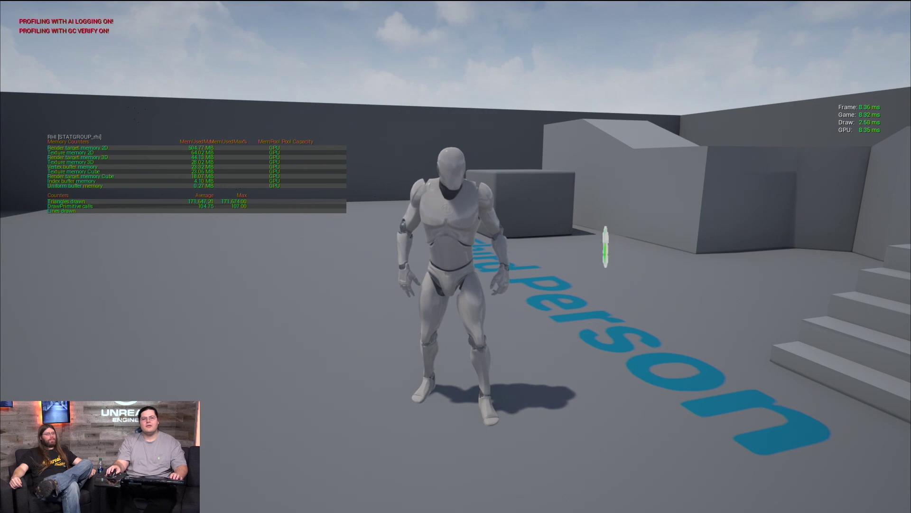
pyautogui.click(455, 256)
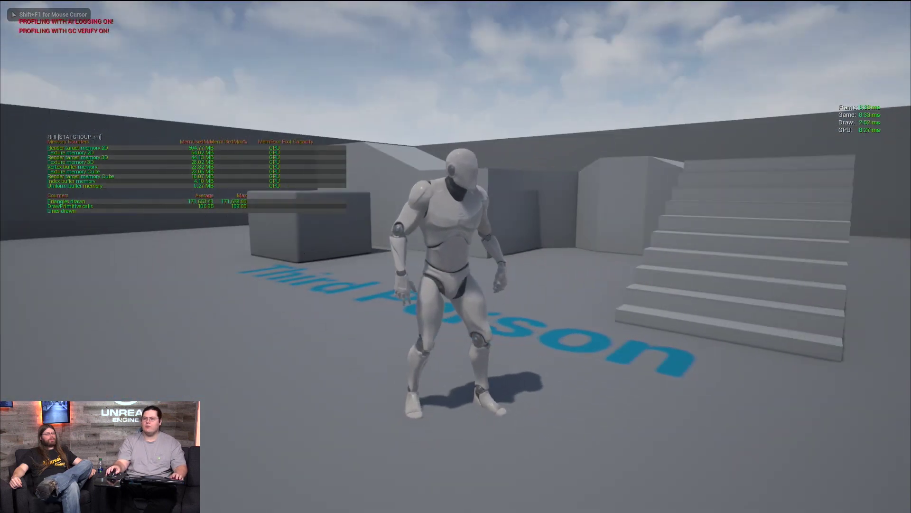
# Hide the character's mesh in the running game with a "show" flag console command.
pyautogui.hotkey('shift', 'F1')
pyautogui.press('`')
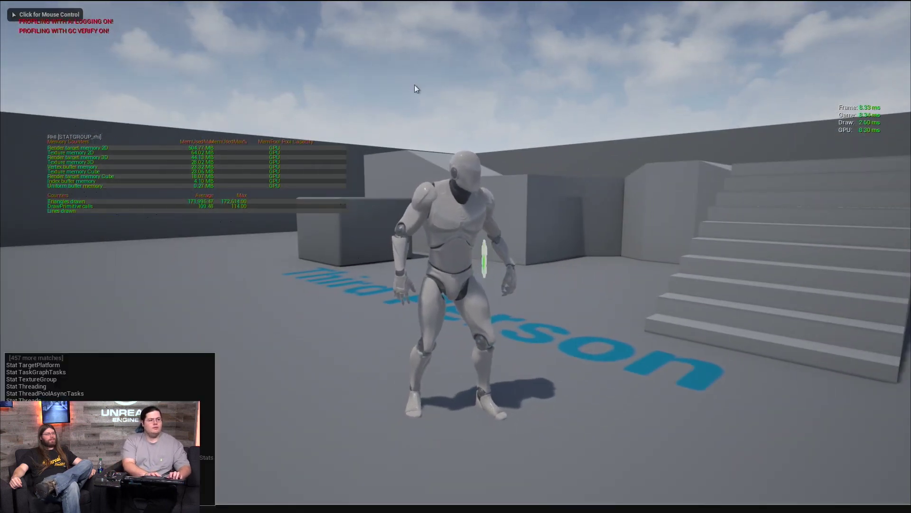
pyautogui.write('show')
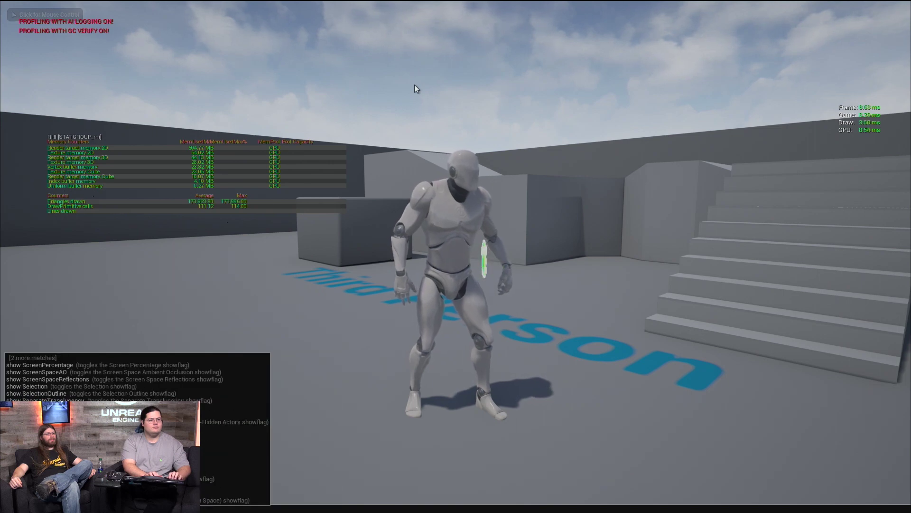
pyautogui.press('Return')
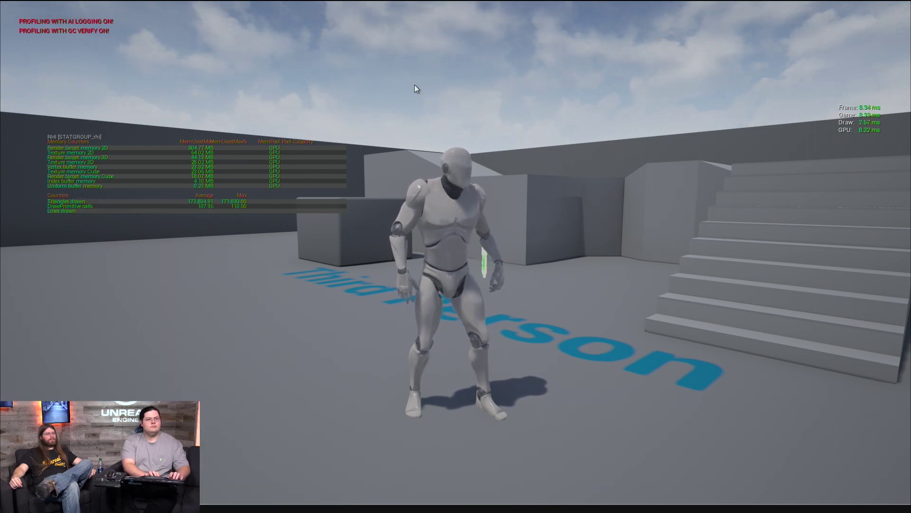
pyautogui.press('Return')
pyautogui.click(415, 90)
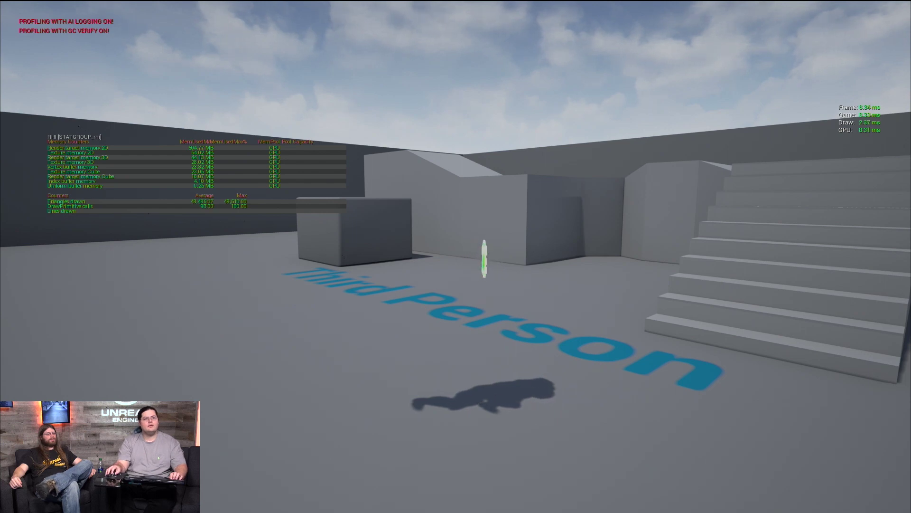
# Move through the scene without the visible character and examine the RHI triangle and draw call counters.
pyautogui.click(455, 256)
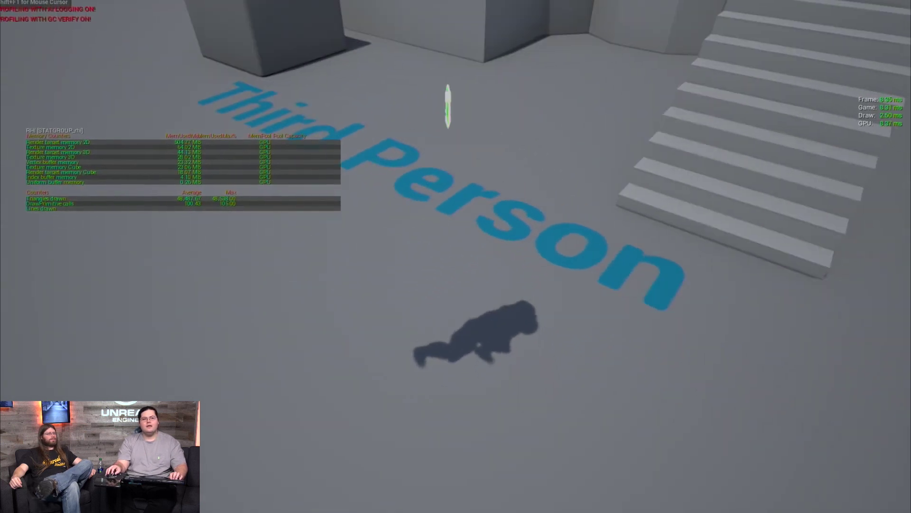
pyautogui.press('w')
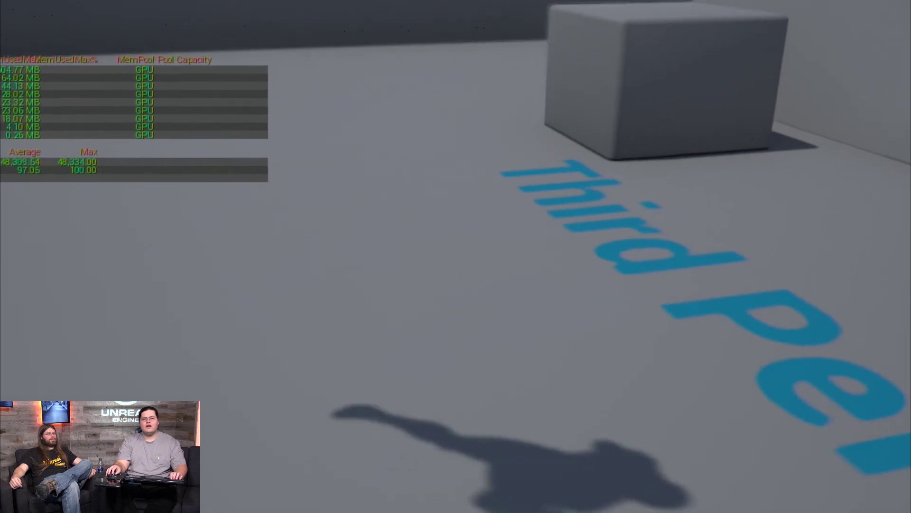
pyautogui.press('w')
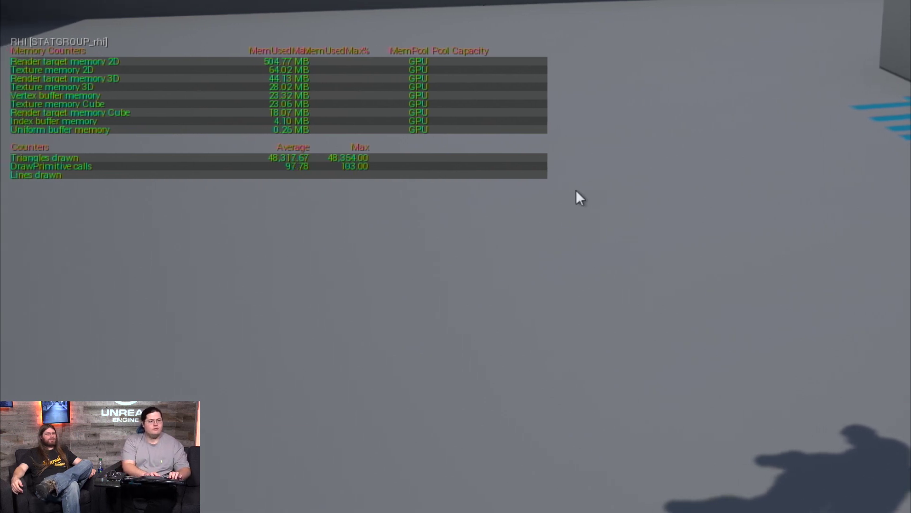
# Make the character's mesh visible again with the "show" flag console command.
pyautogui.write('show')
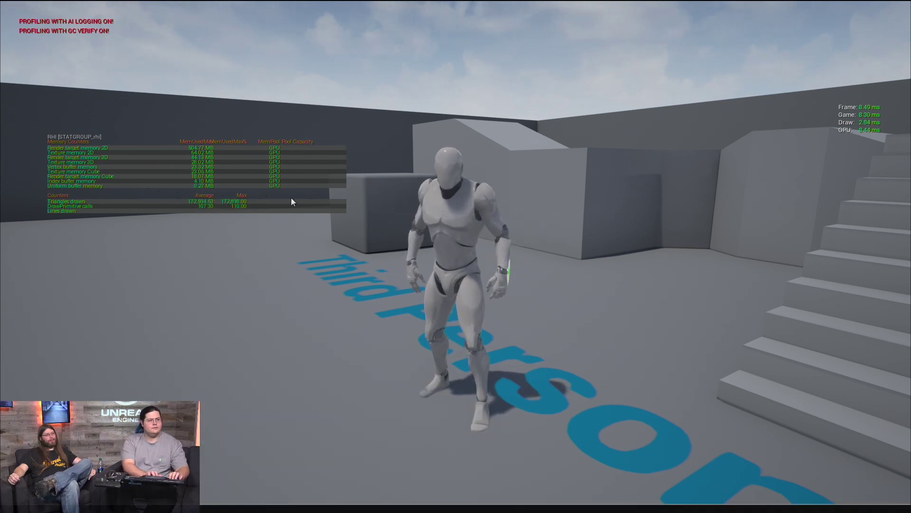
# Profile a GPU frame with the "profilegpu" command and examine the Scene pass durations in the GPU Visualizer.
pyautogui.press('`')
pyautogui.write('profilegpu')
pyautogui.press('Return')
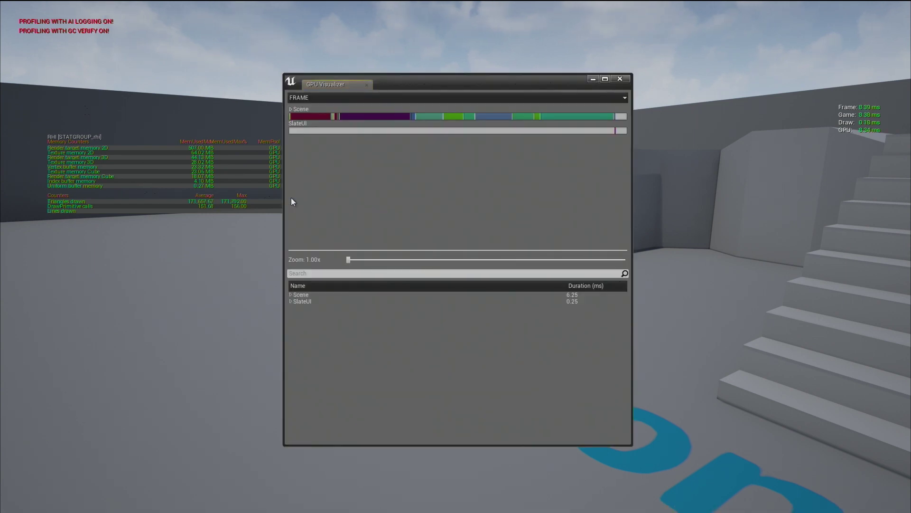
pyautogui.doubleClick(293, 110)
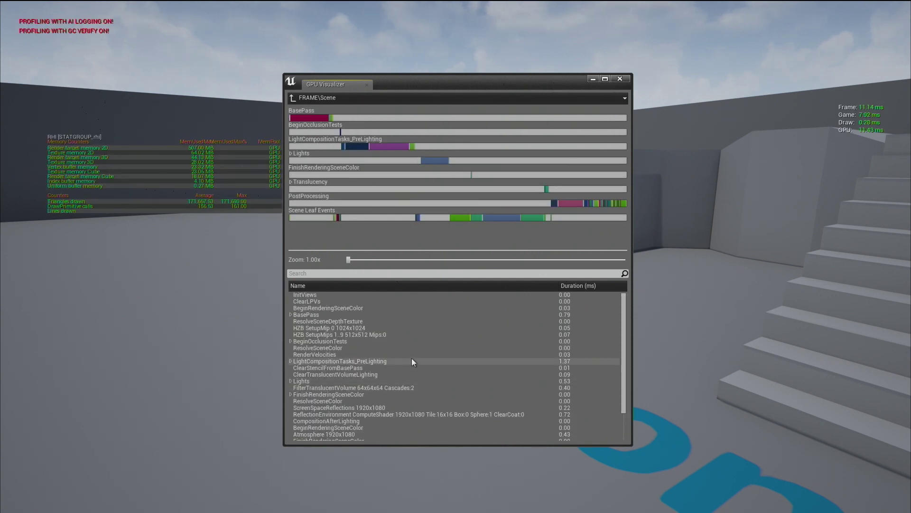
pyautogui.scroll(-3, 411, 358)
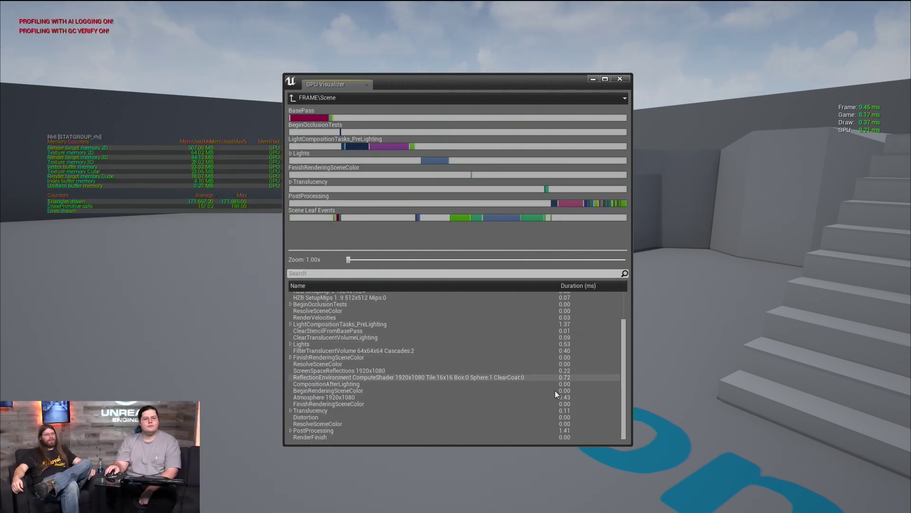
pyautogui.scroll(2, 560, 395)
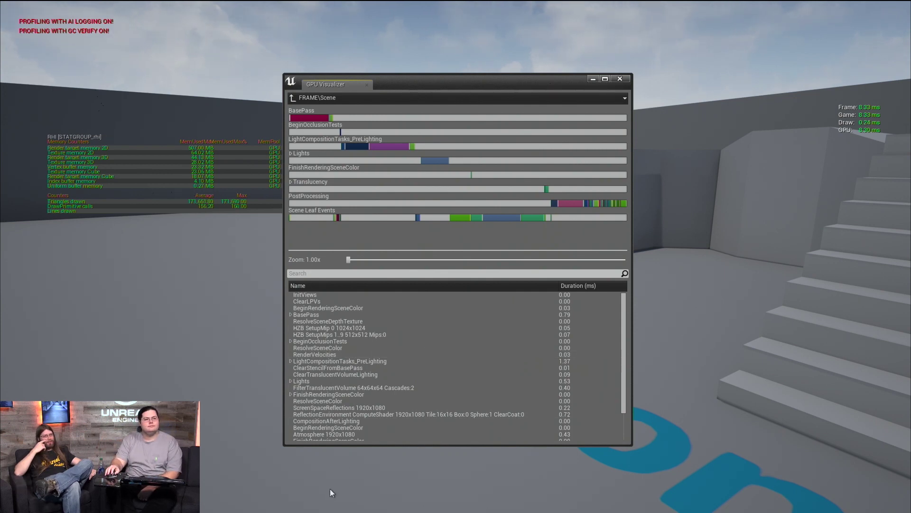
# Return to the running game and enable per-material draw events with the "ShowMaterialDrawEvents" console command.
pyautogui.click(688, 333)
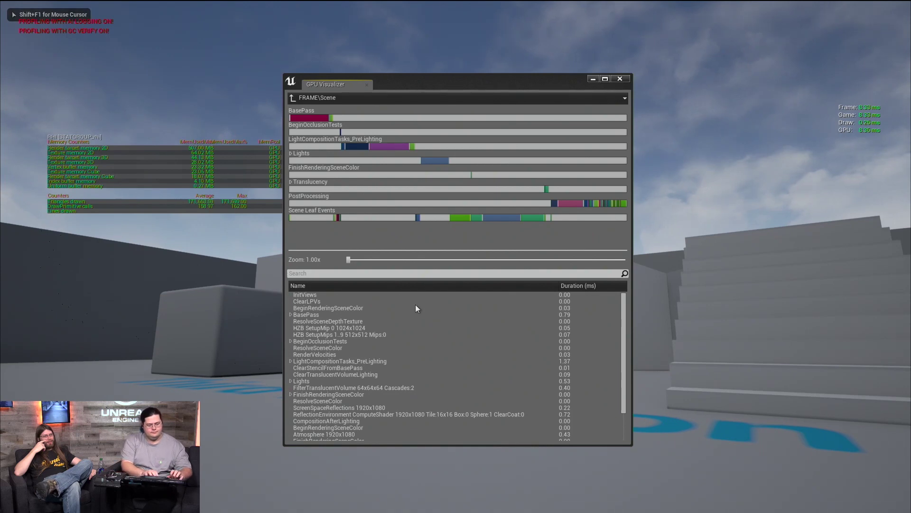
pyautogui.hotkey('shift', 'F1')
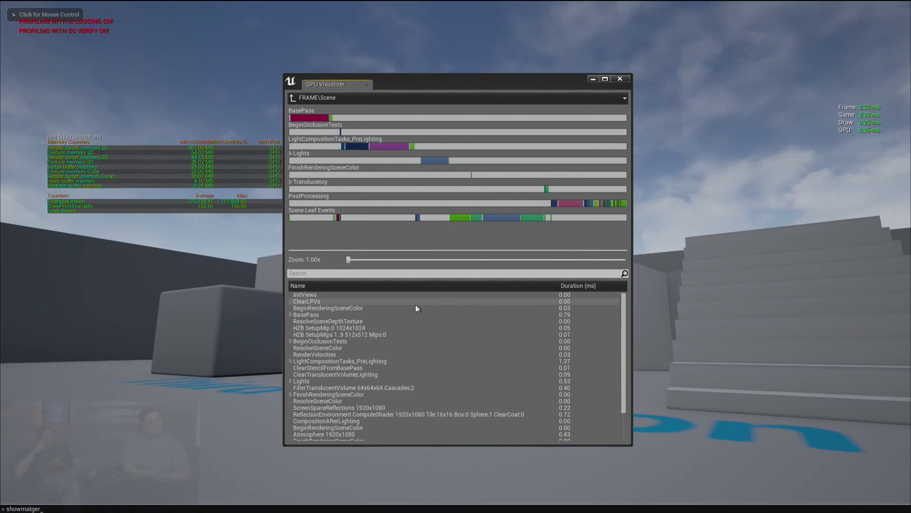
pyautogui.press('`')
pyautogui.write('ShowMaterialDrawEvents')
pyautogui.press('Return')
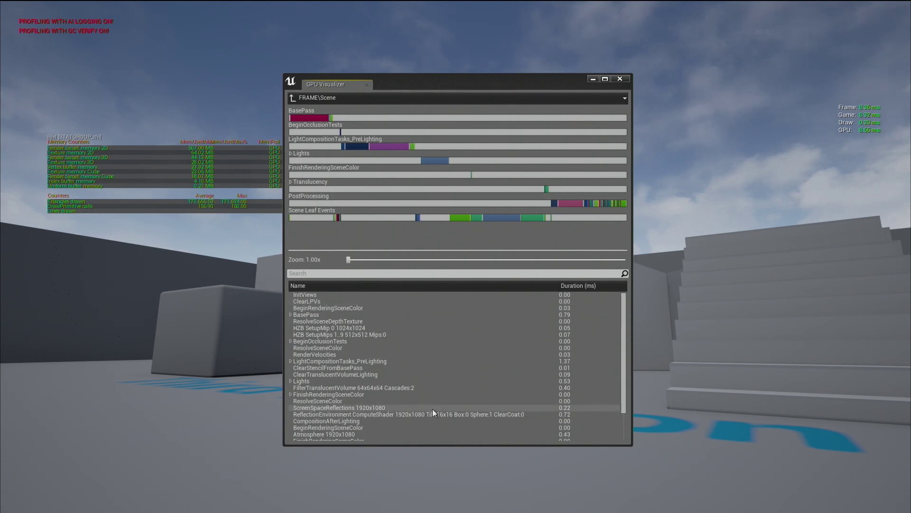
# Capture a new GPU profile of the running game by repeating the "profilegpu" command.
pyautogui.press('`')
pyautogui.press('Up')
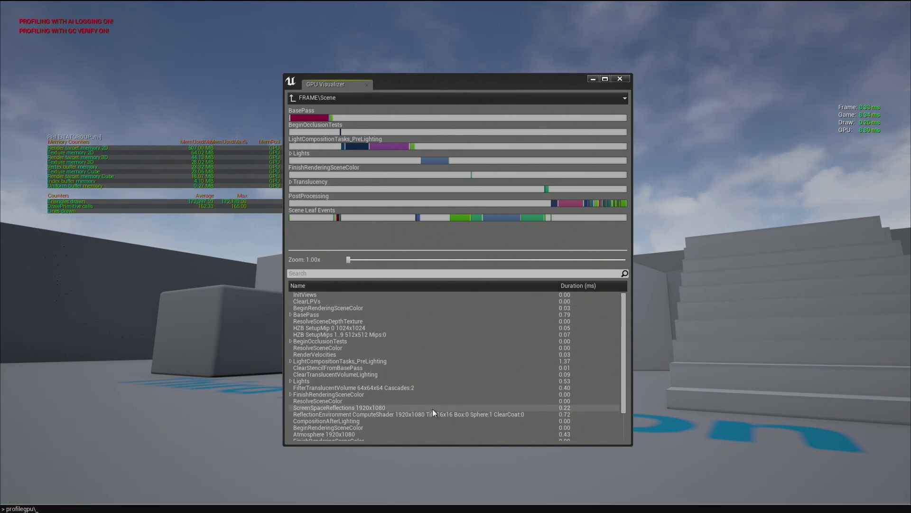
pyautogui.press('Return')
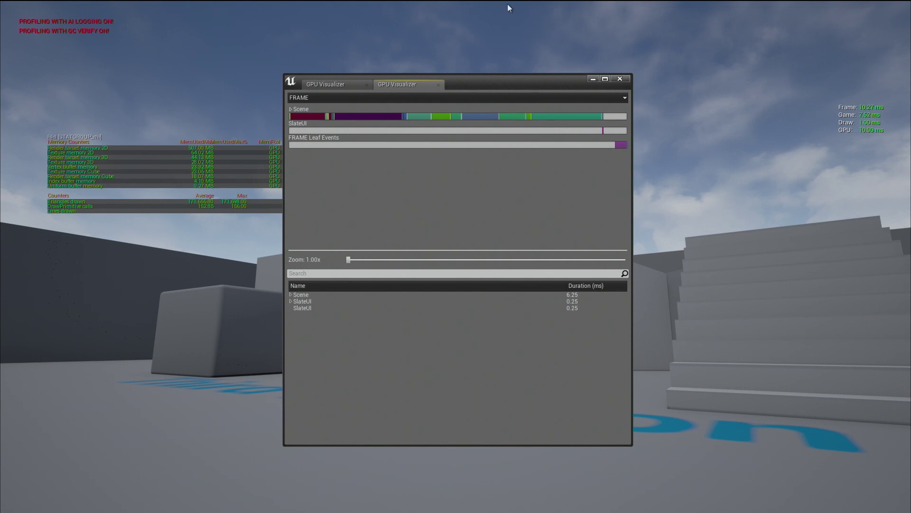
# Drill down through Scene and BasePass to the StaticOpaque draws and examine the 1M_Cube and 1M_Cube_Chamfer entries.
pyautogui.click(291, 294)
pyautogui.click(359, 319)
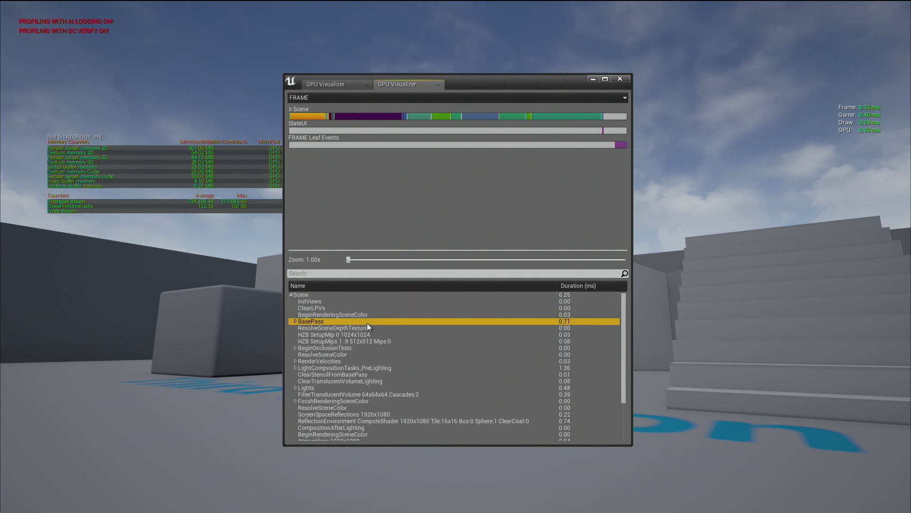
pyautogui.doubleClick(366, 323)
pyautogui.doubleClick(366, 322)
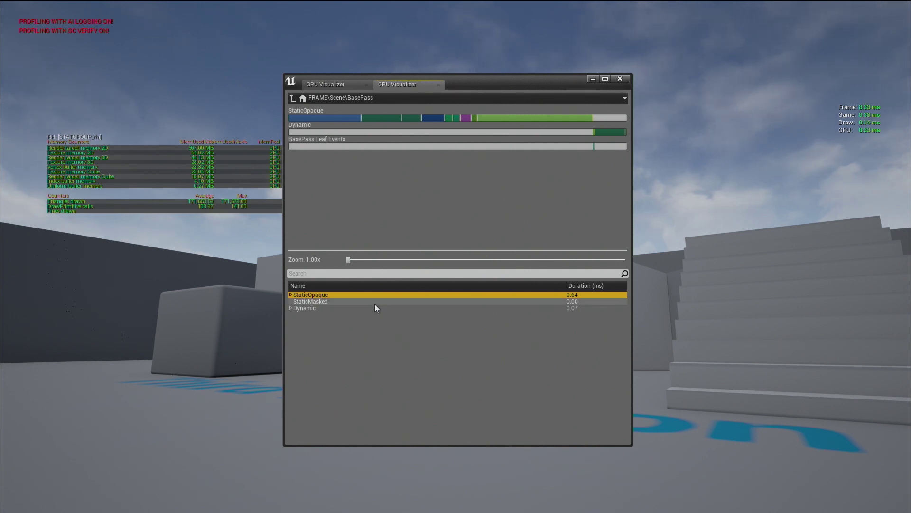
pyautogui.click(291, 295)
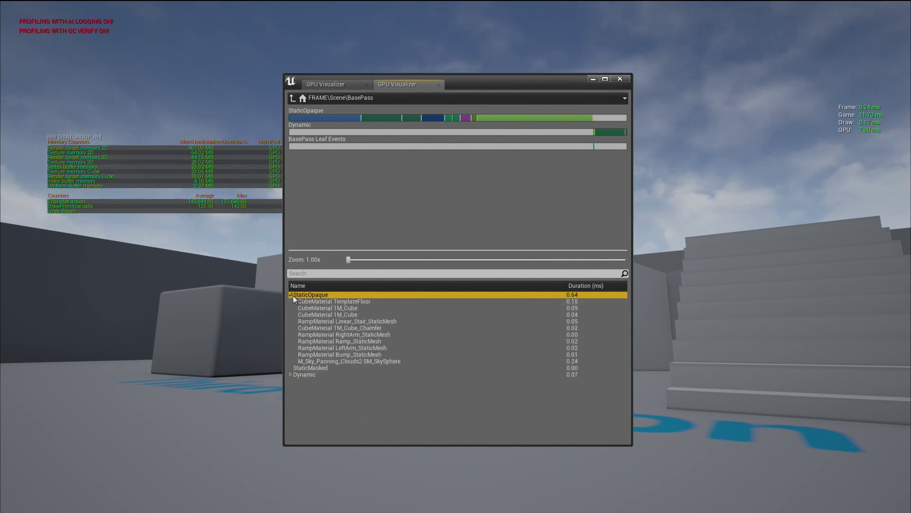
pyautogui.click(349, 308)
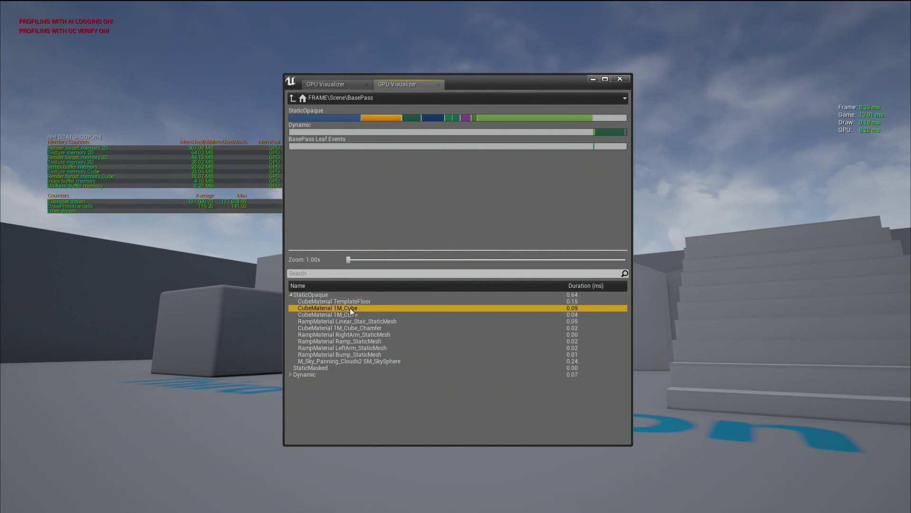
pyautogui.click(354, 328)
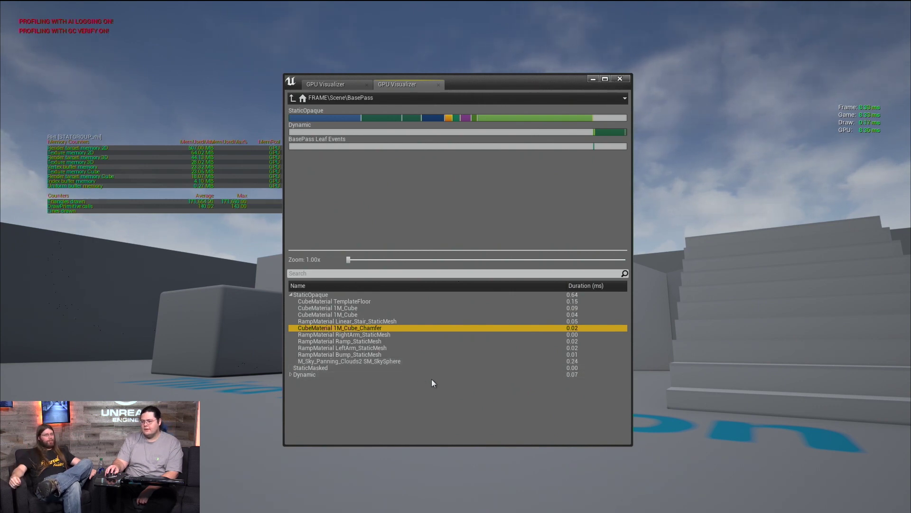
# Move the GPU Visualizer window off the game view and switch the running game to the shader complexity view mode.
pyautogui.moveTo(559, 77); pyautogui.dragTo(16, 94)
pyautogui.click(45, 146)
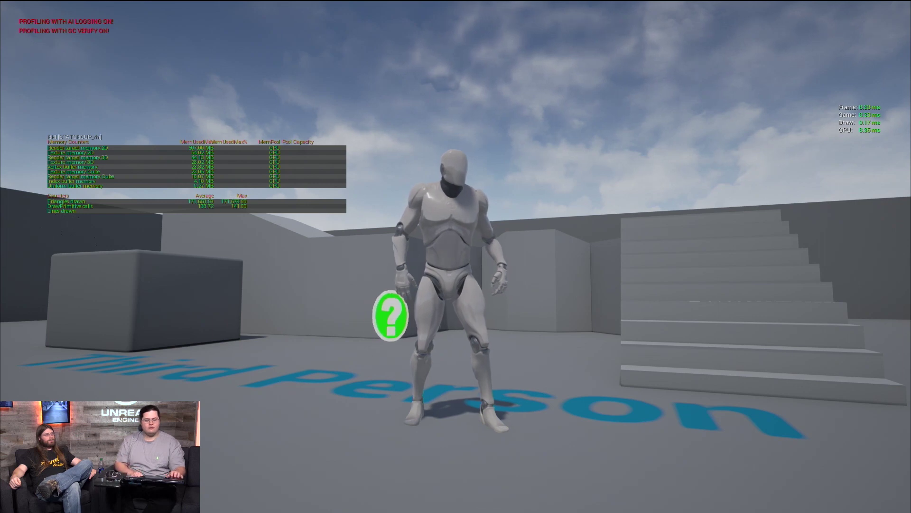
pyautogui.press('F5')
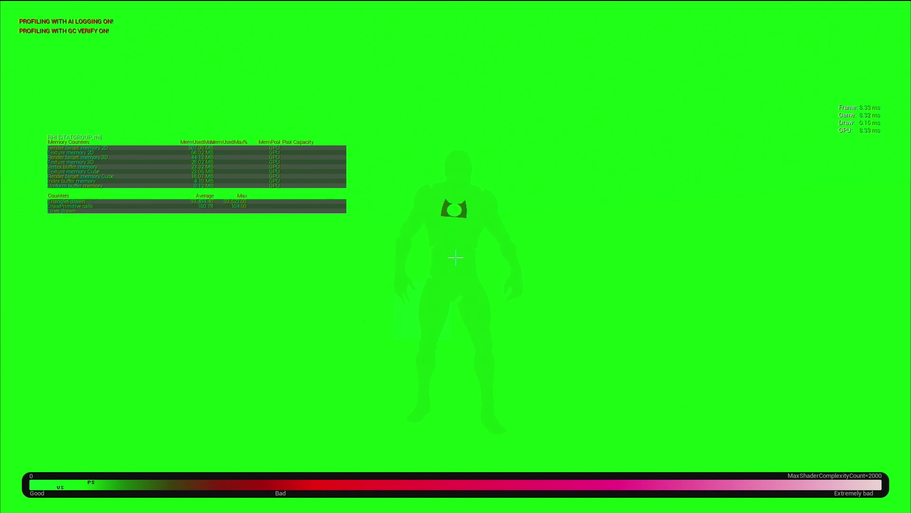
pyautogui.press('`')
pyautogui.press('Up')
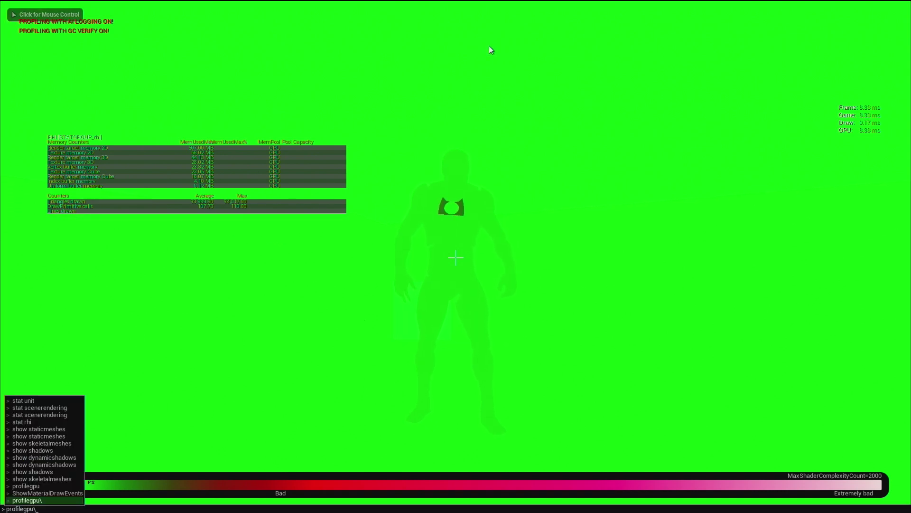
pyautogui.press('Return')
pyautogui.press('`')
pyautogui.press('`')
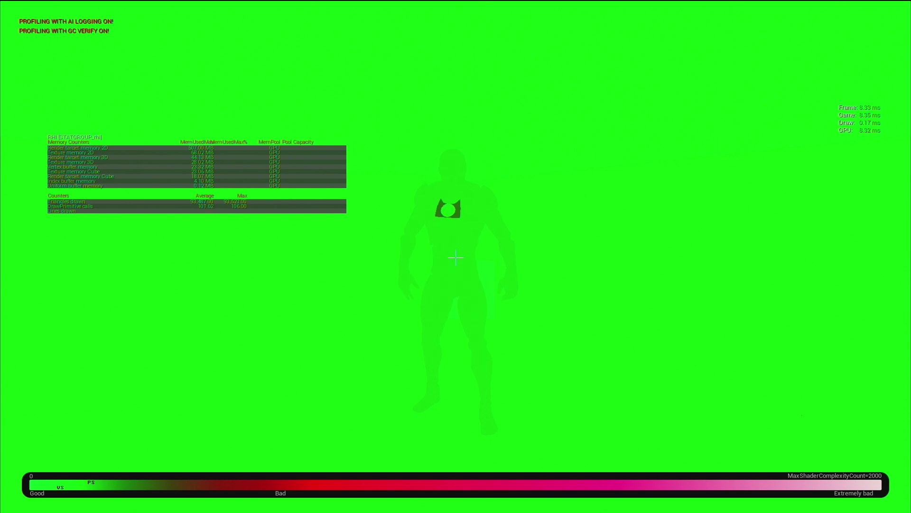
# Compare the running level in wireframe, unlit and lit view modes while moving the character around, finishing in lit mode.
pyautogui.press('F1')
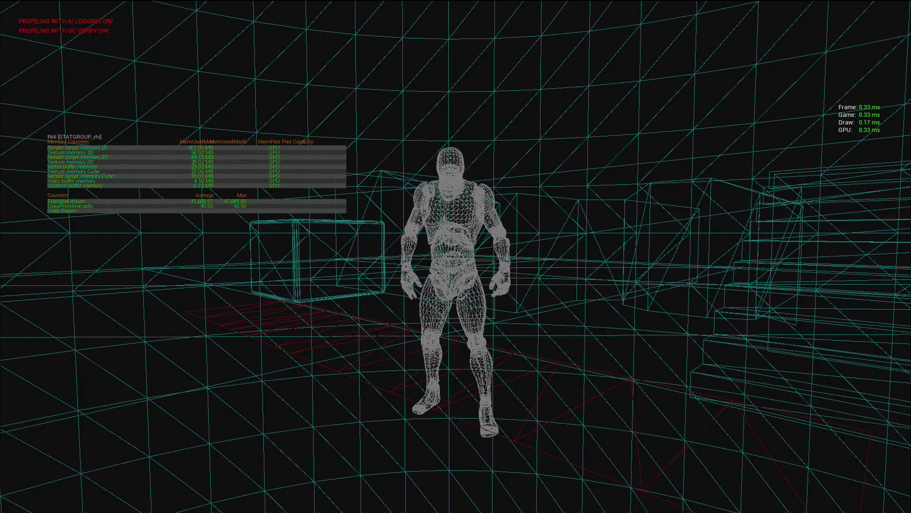
pyautogui.press('F3')
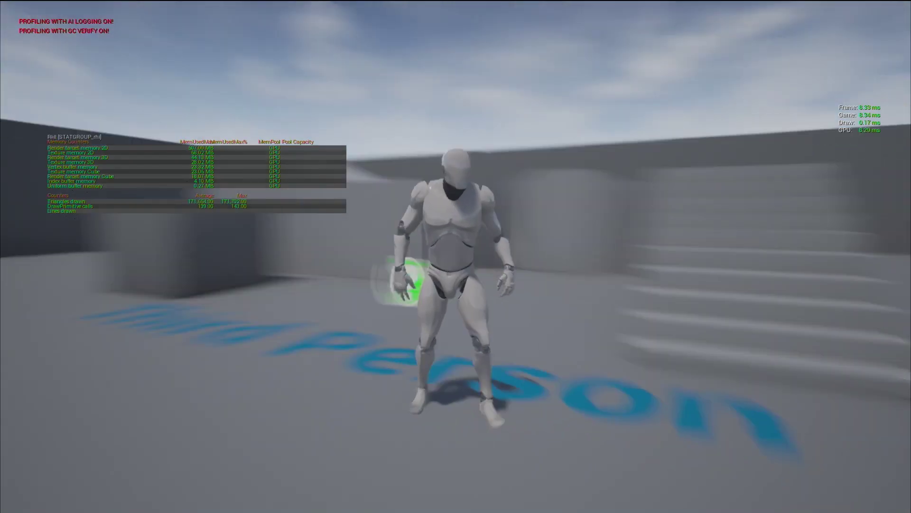
pyautogui.press('F1')
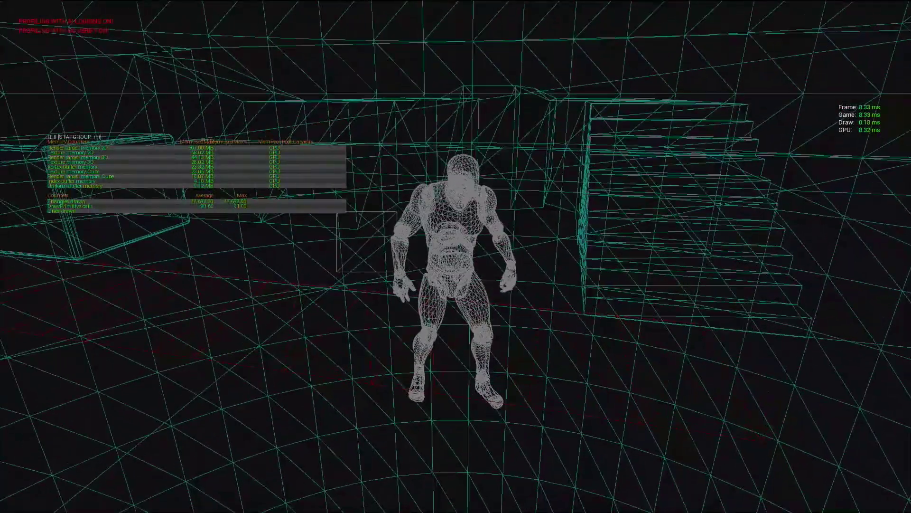
pyautogui.press('F3')
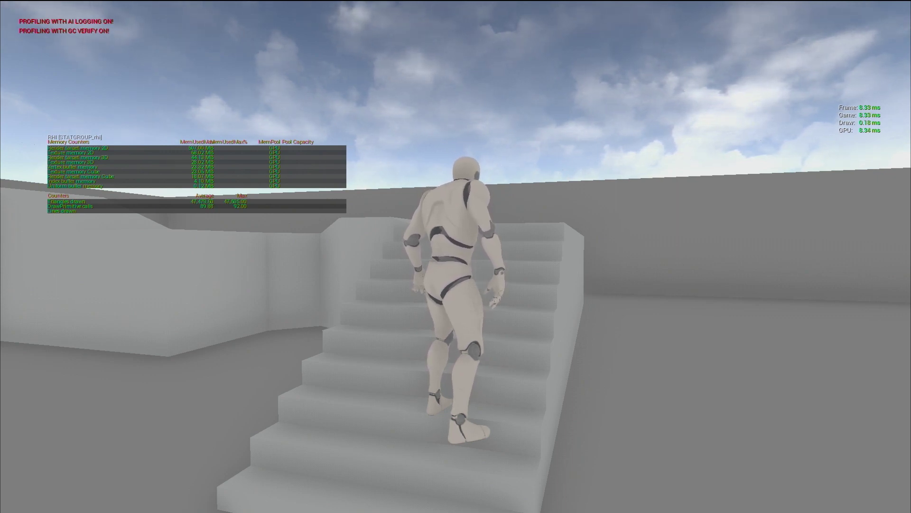
pyautogui.press('F3')
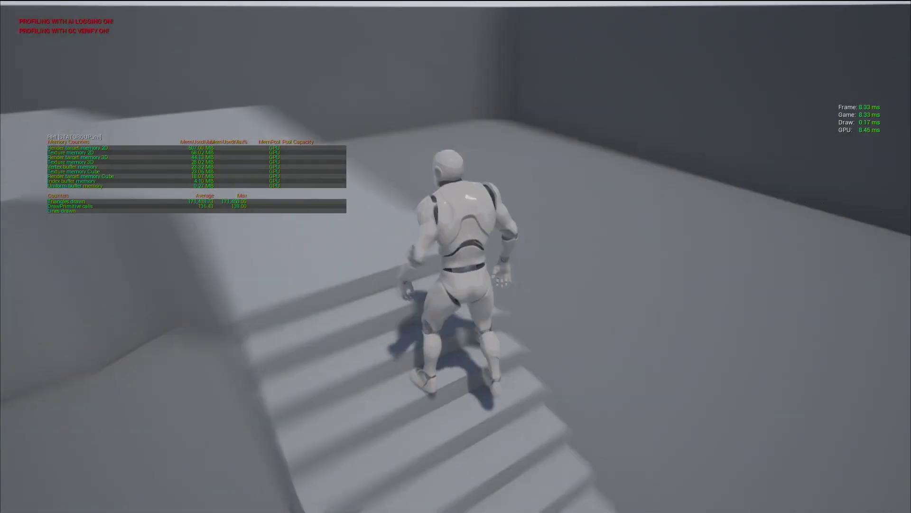
pyautogui.press('F3')
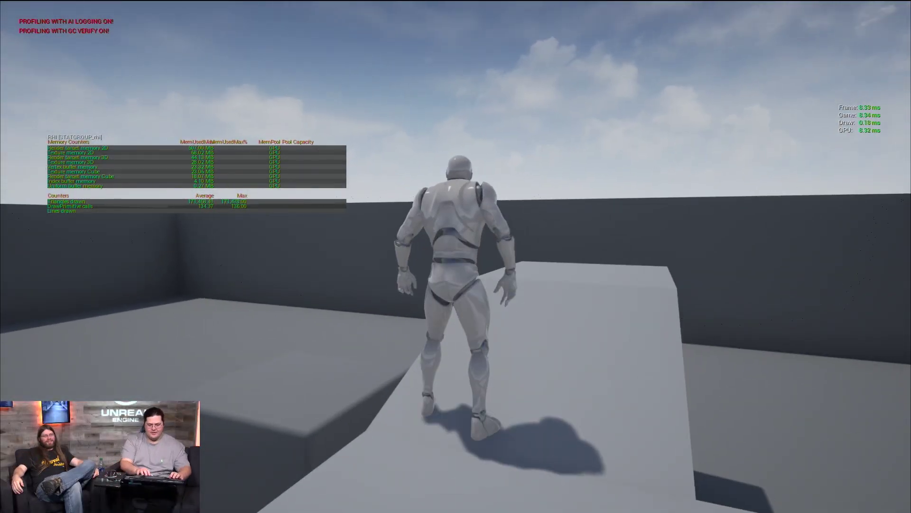
# Stop the play session and set the editor viewport's view mode to Quad Complexity.
pyautogui.press('Escape')
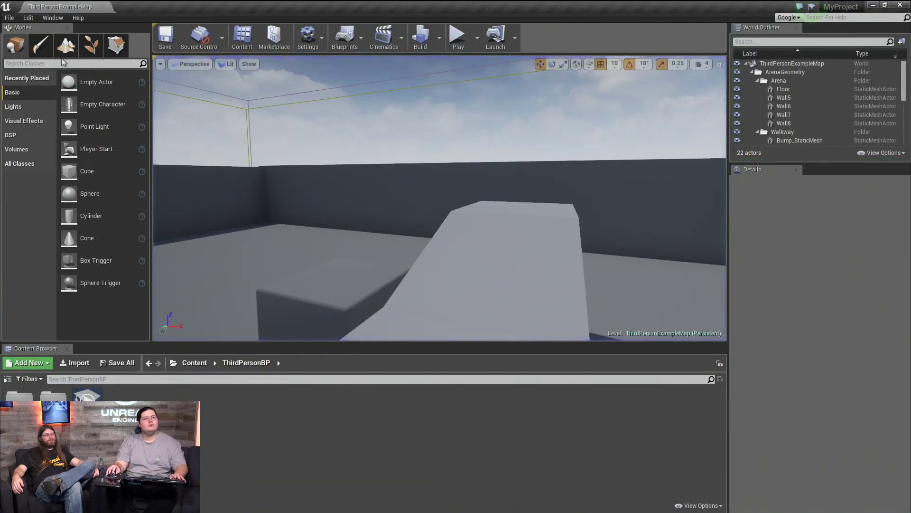
pyautogui.click(227, 64)
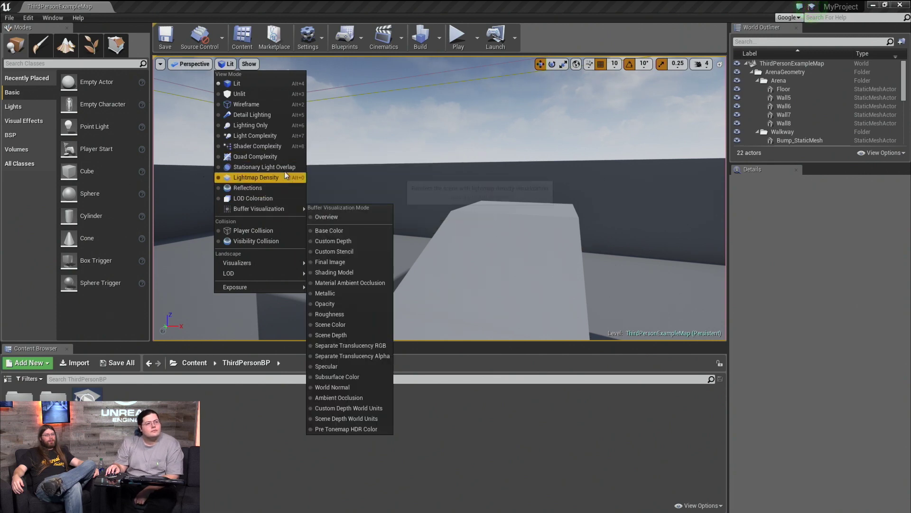
pyautogui.moveTo(268, 214)
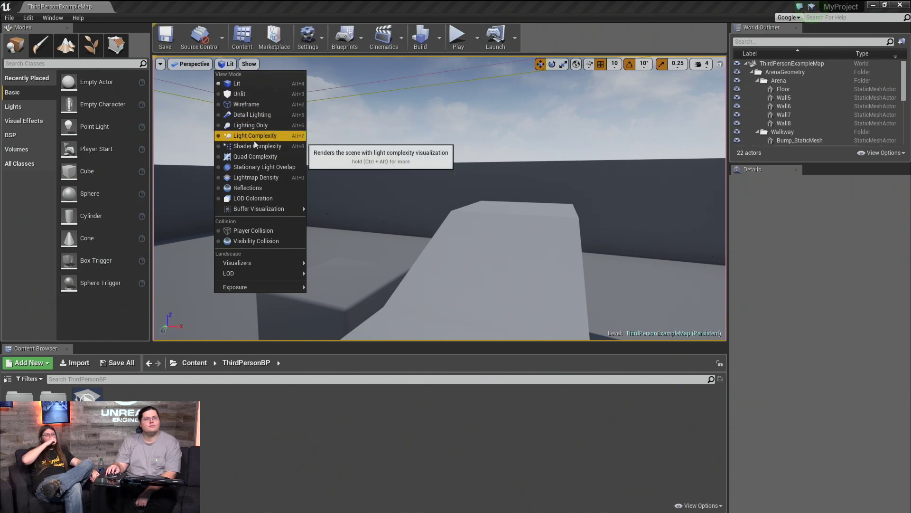
pyautogui.click(253, 157)
# Fly around the arena geometry and examine its quad complexity against the color scale.
pyautogui.moveTo(398, 172); pyautogui.dragTo(395, 162, button='right')
pyautogui.moveTo(439, 198); pyautogui.dragTo(397, 173, button='right')
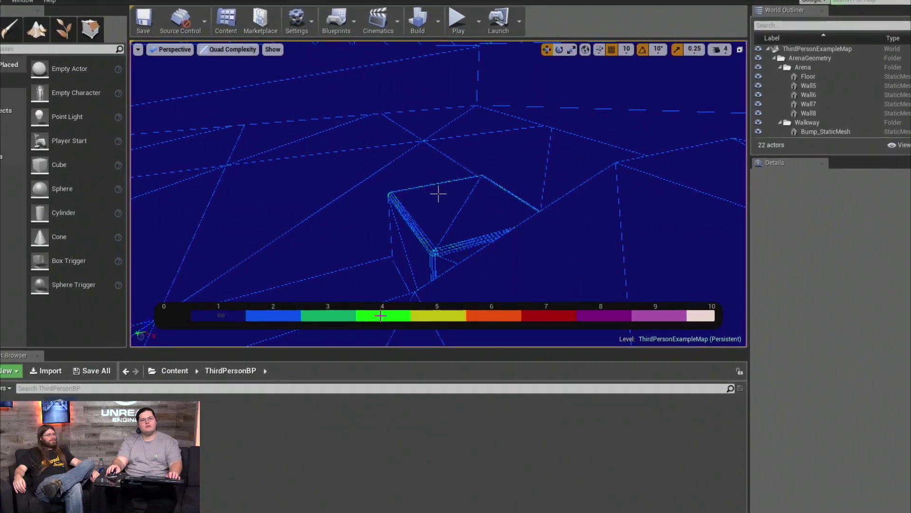
pyautogui.moveTo(439, 196); pyautogui.dragTo(435, 183, button='right')
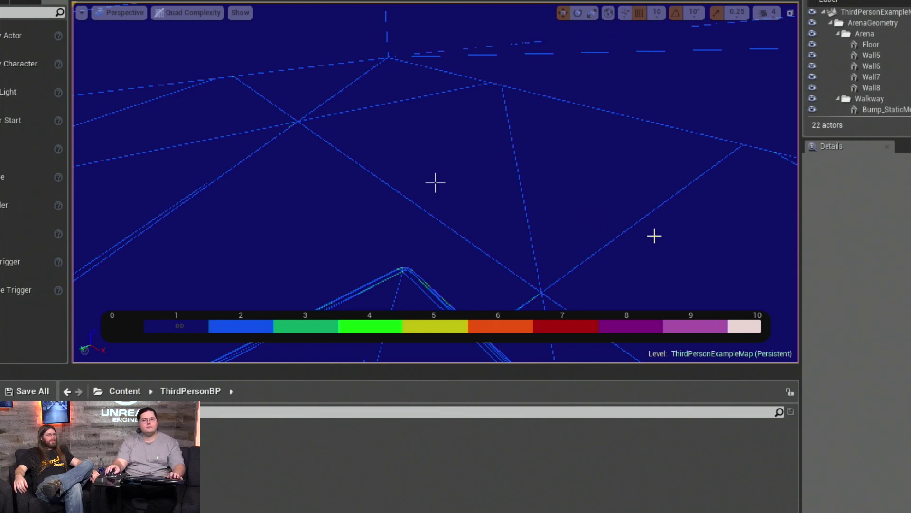
pyautogui.moveTo(571, 205); pyautogui.dragTo(524, 195, button='right')
# Switch the viewport to the Buffer Visualization Overview and examine the individual buffers from several angles around the walkway.
pyautogui.click(190, 12)
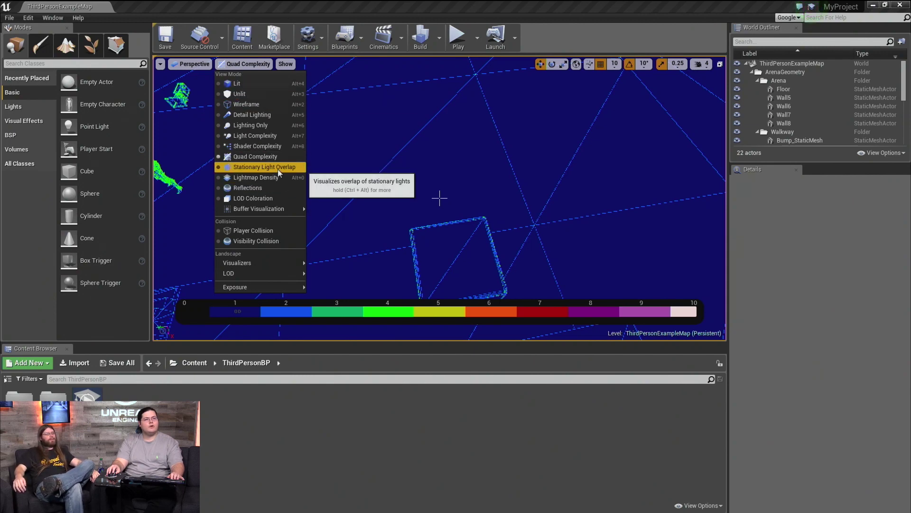
pyautogui.moveTo(262, 210)
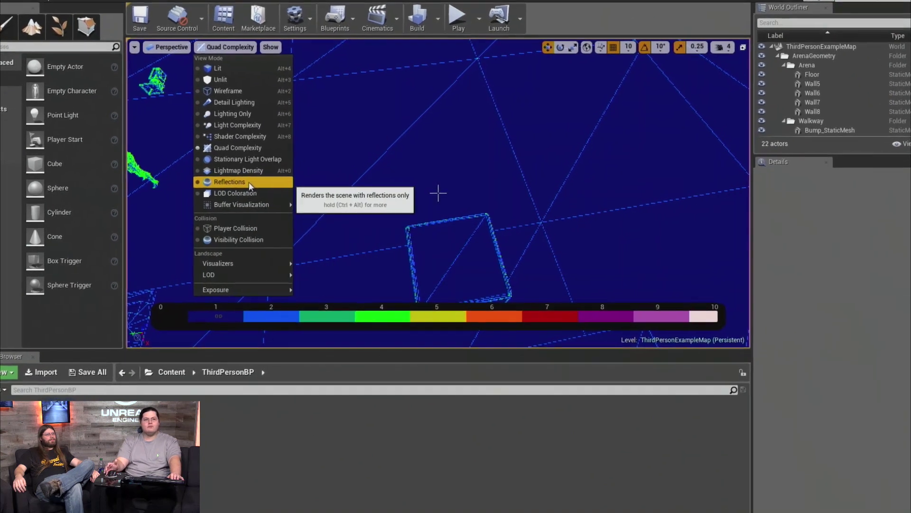
pyautogui.moveTo(245, 204)
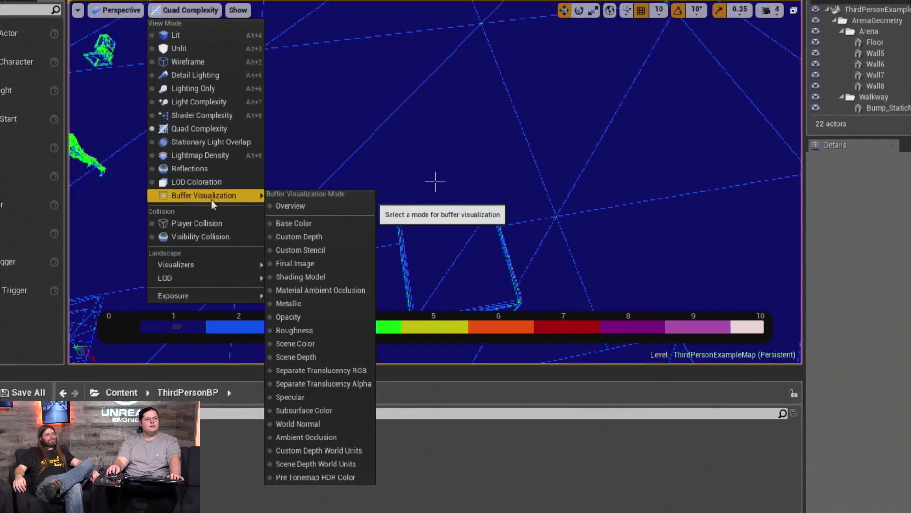
pyautogui.click(313, 204)
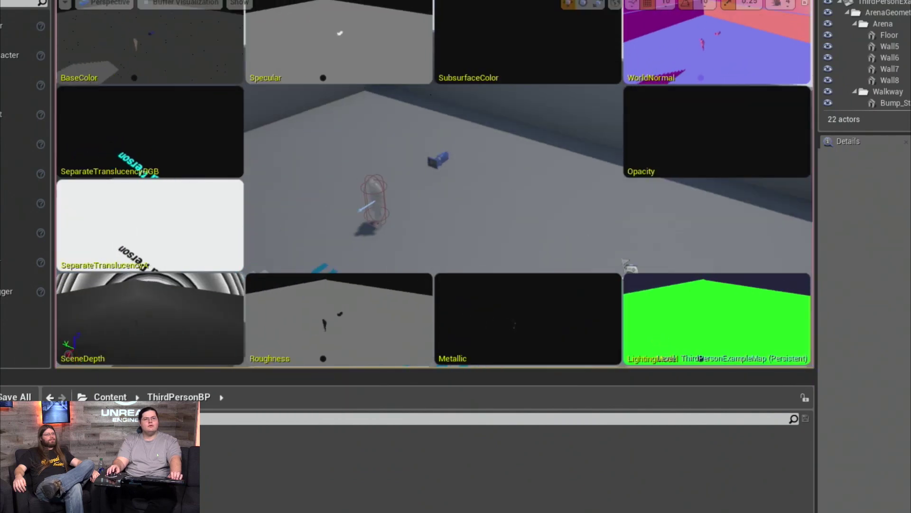
pyautogui.moveTo(434, 223); pyautogui.dragTo(433, 223, button='right')
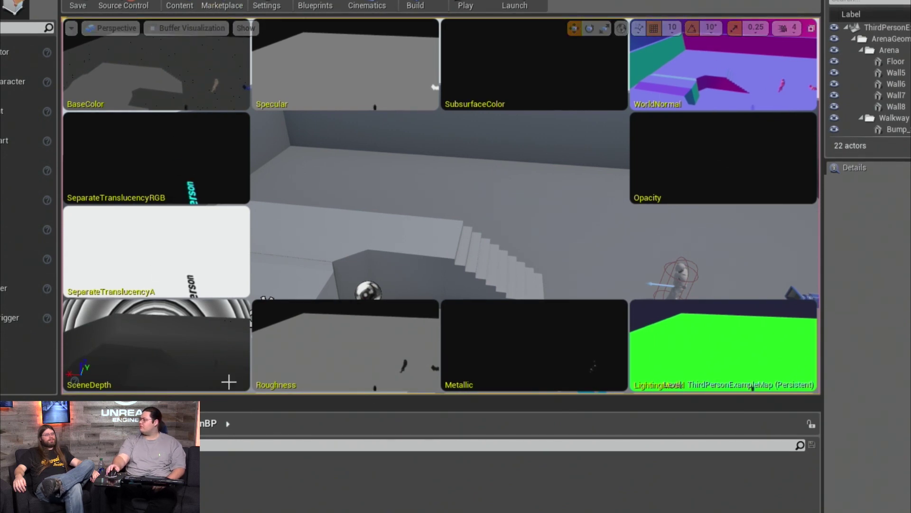
pyautogui.moveTo(453, 215); pyautogui.dragTo(452, 214, button='right')
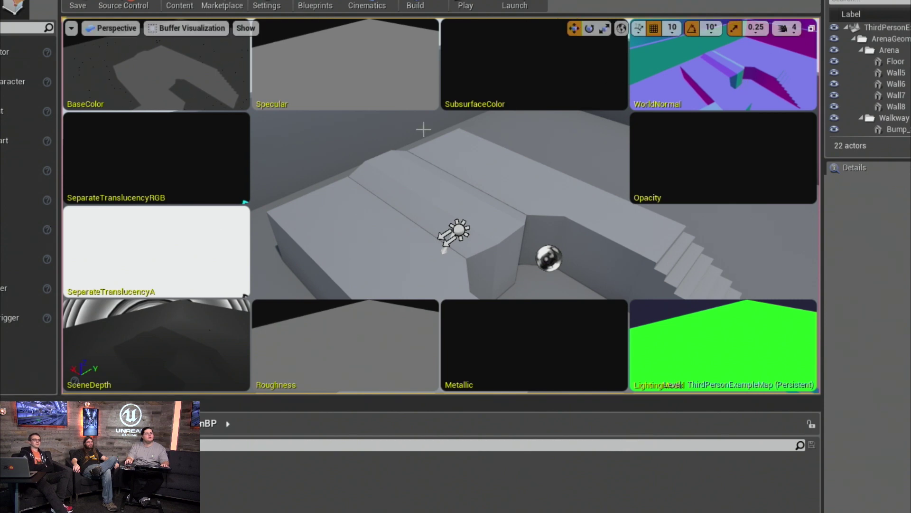
# Switch the viewport from buffer visualization back to the Lit view mode.
pyautogui.click(185, 28)
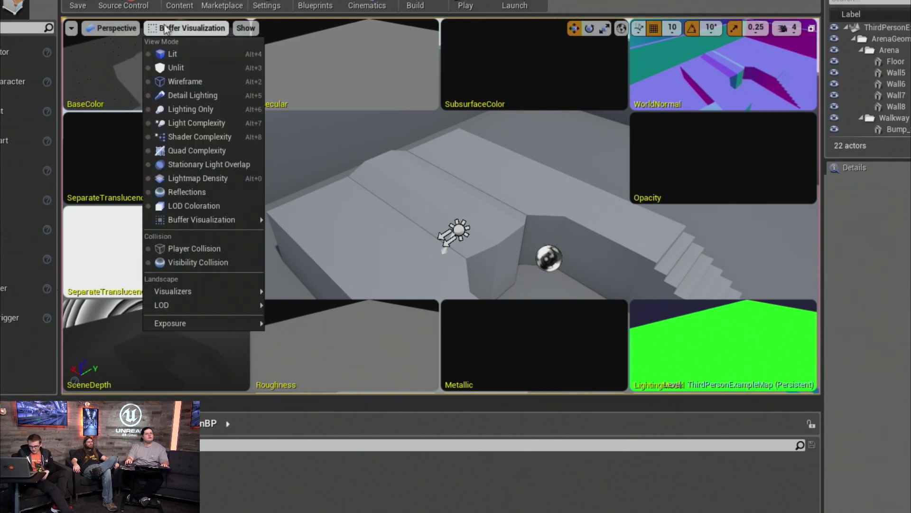
pyautogui.click(171, 53)
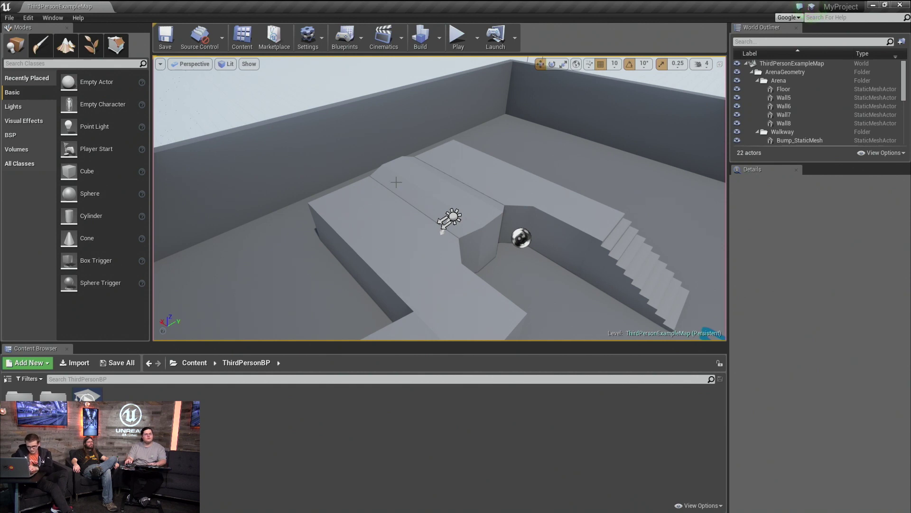
pyautogui.click(413, 198)
pyautogui.press('F11')
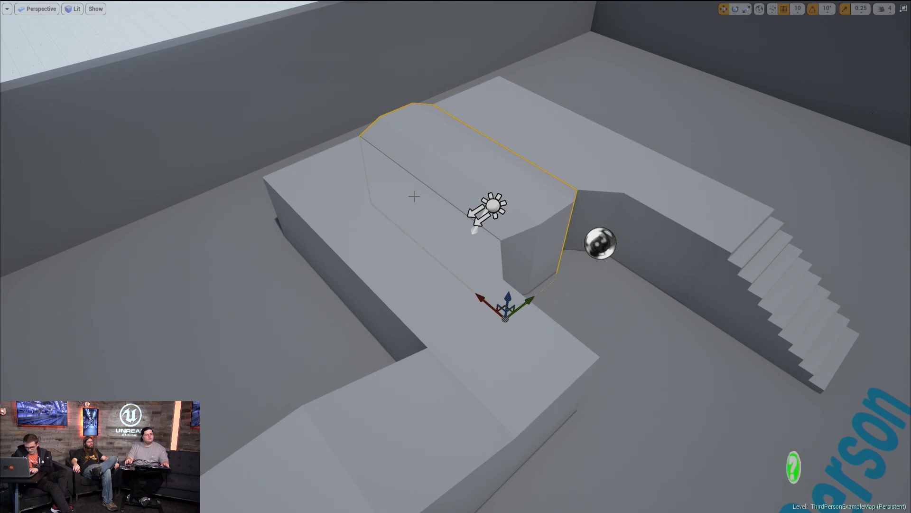
pyautogui.press('`')
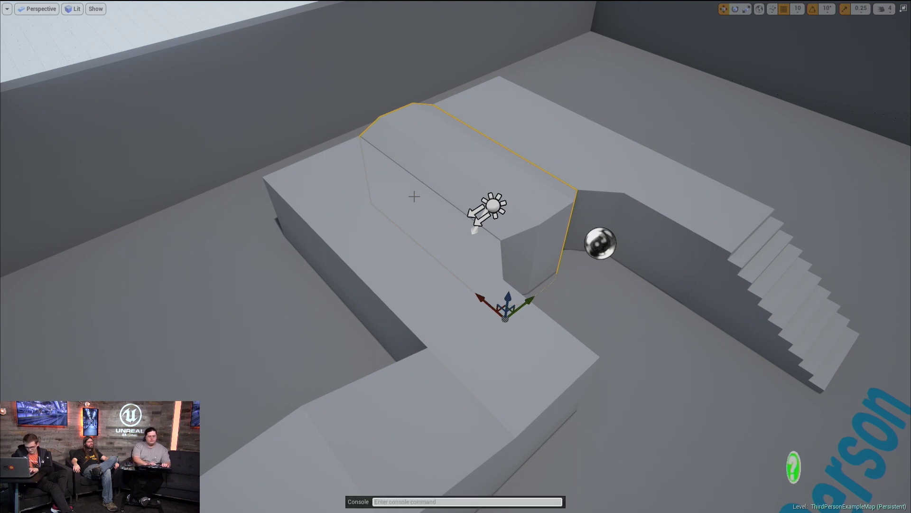
pyautogui.moveTo(415, 196); pyautogui.dragTo(421, 194)
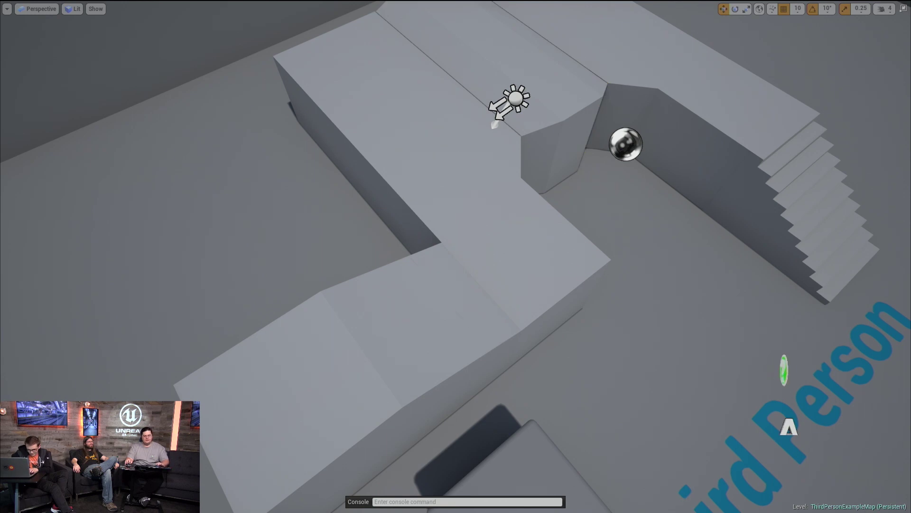
pyautogui.press('F11')
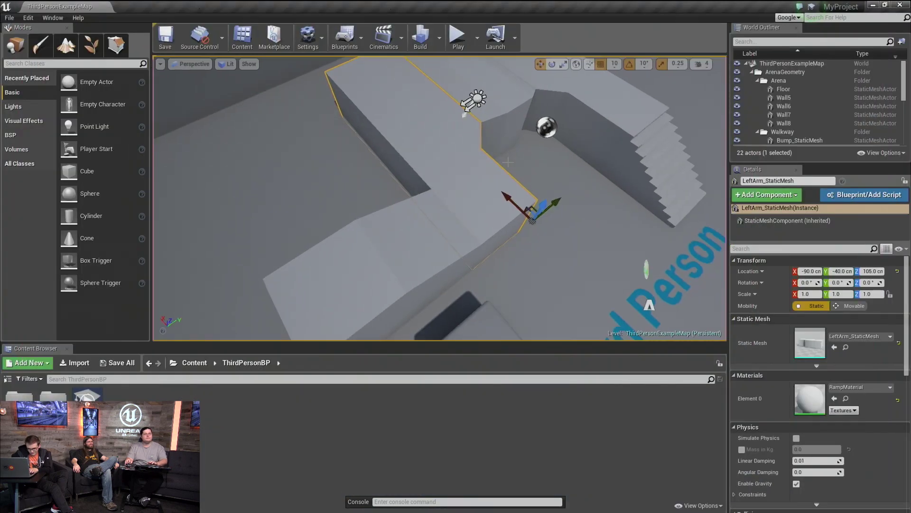
# Start a play session in the immersive full-screen view and turn off the RHI statistics with the console command "stat rhi".
pyautogui.click(458, 38)
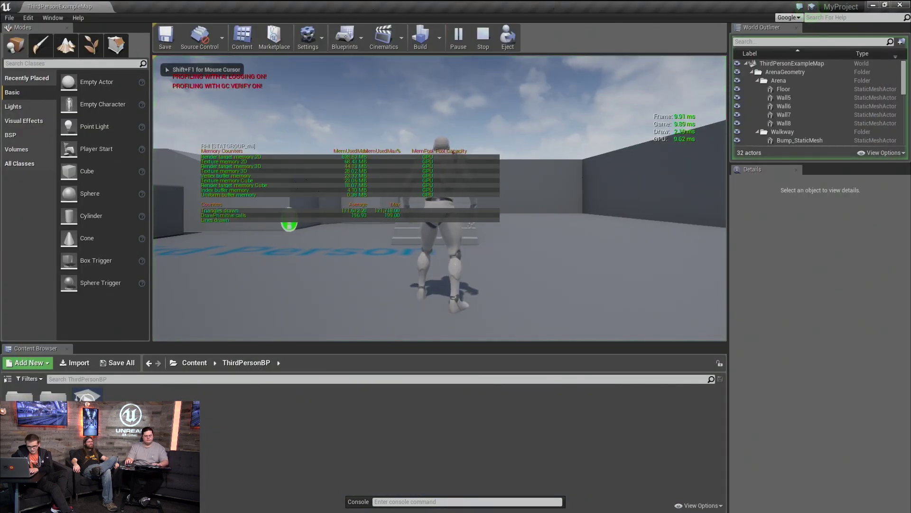
pyautogui.press('F11')
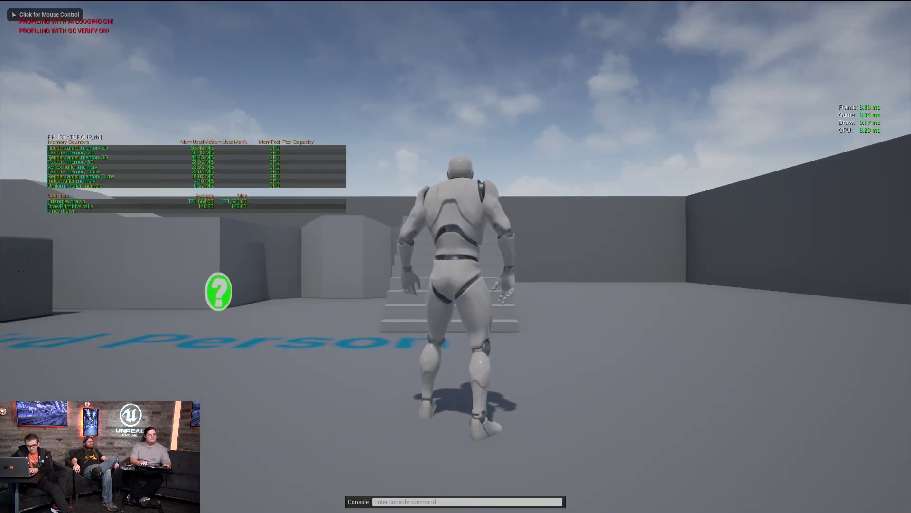
pyautogui.press('`')
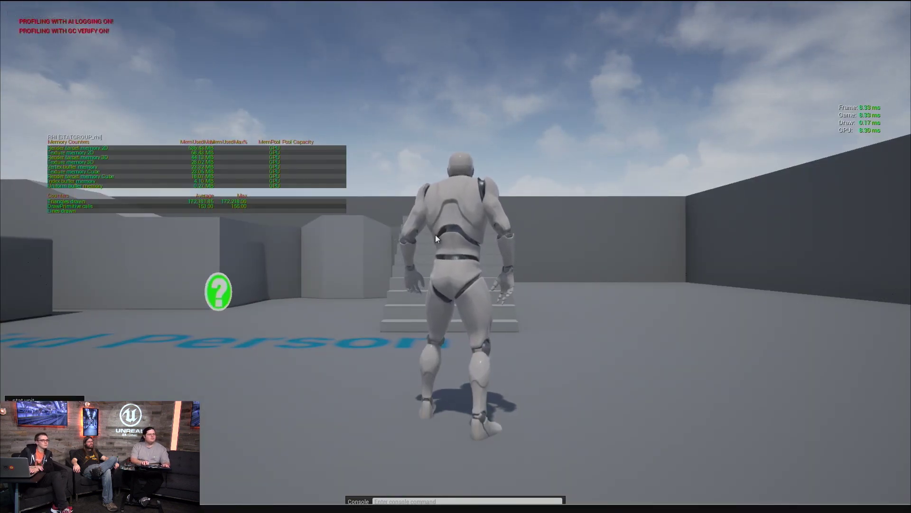
pyautogui.write('stat rhi')
pyautogui.press('Return')
# Display the game performance statistics with the console command "stat game".
pyautogui.press('`')
pyautogui.write('stat ')
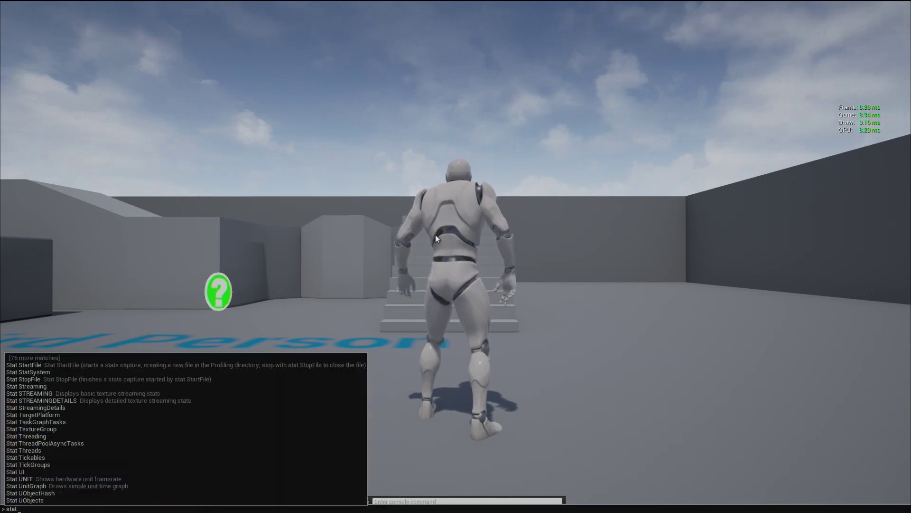
pyautogui.write('game')
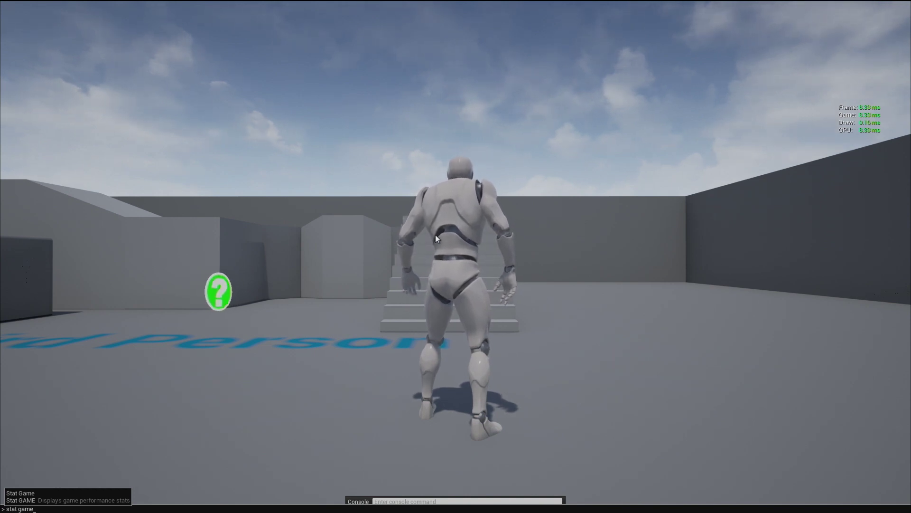
pyautogui.press('Return')
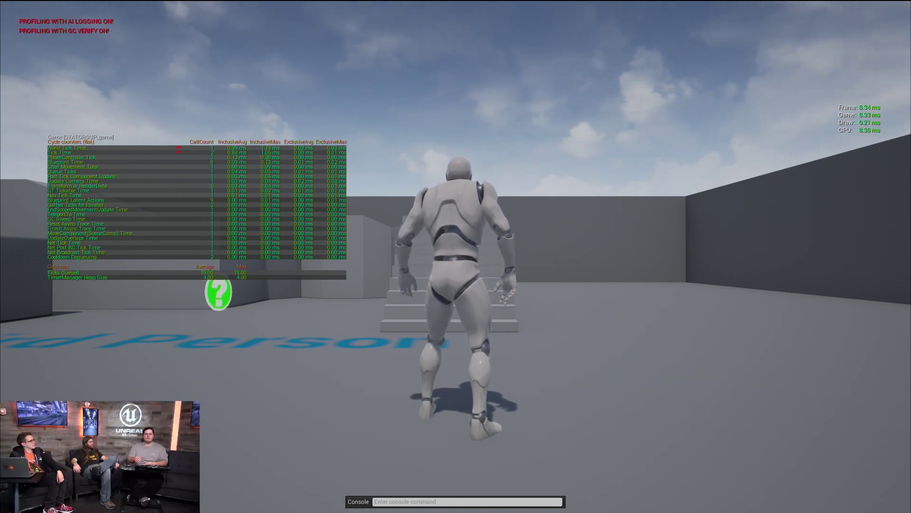
# Run the character around the arena and up the stairs onto the walkway while examining the game tick statistics.
pyautogui.click(456, 257)
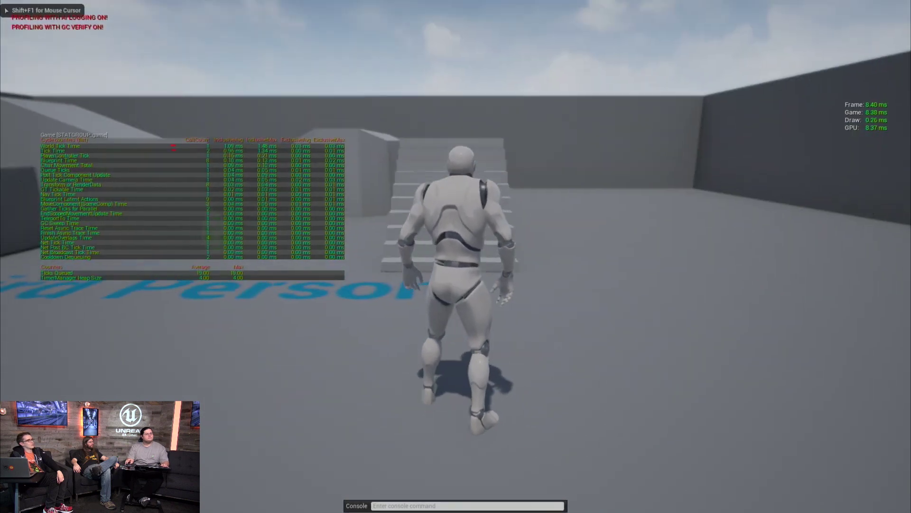
pyautogui.press('w')
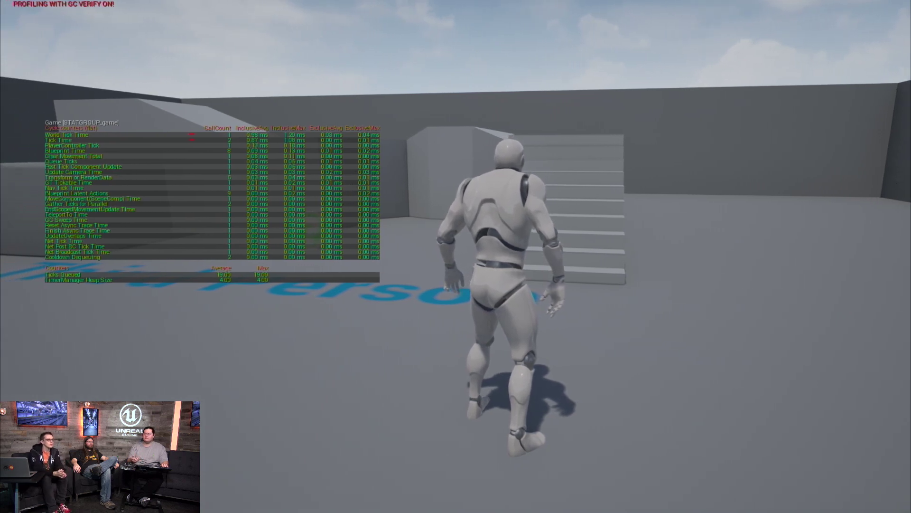
pyautogui.press('w')
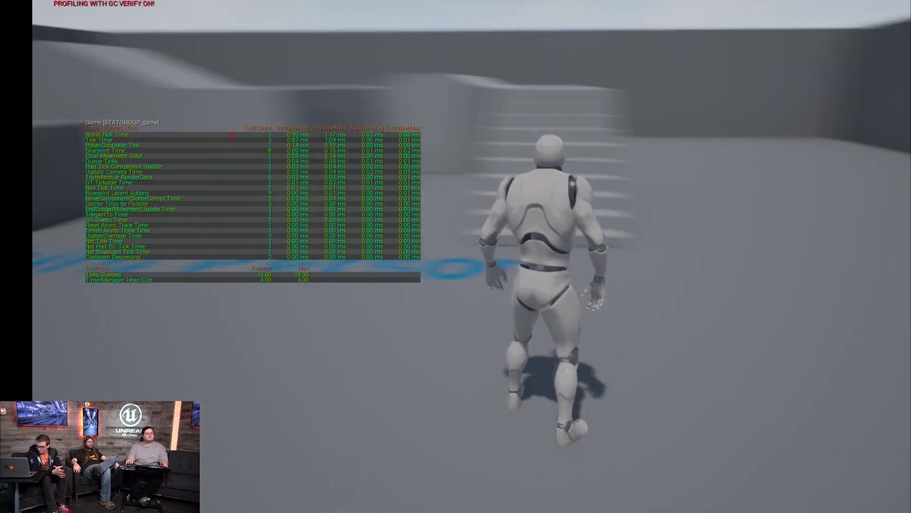
pyautogui.press('s')
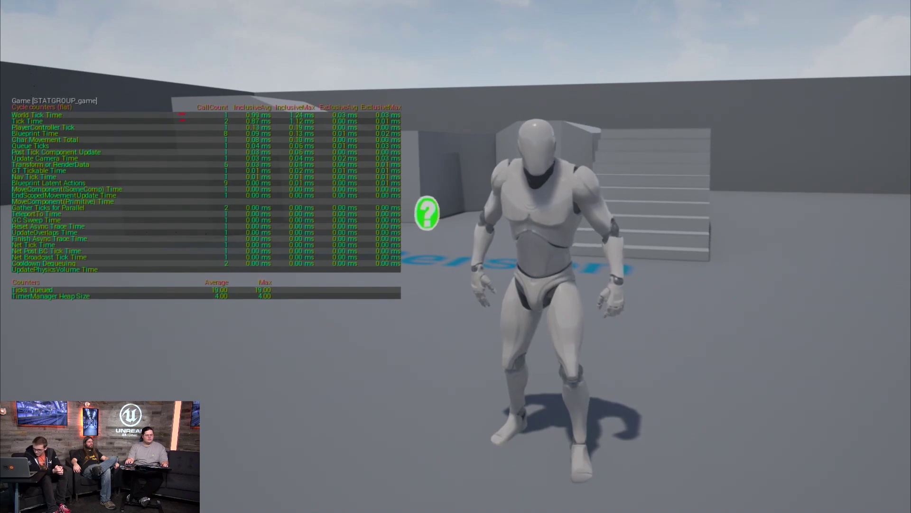
pyautogui.press('w')
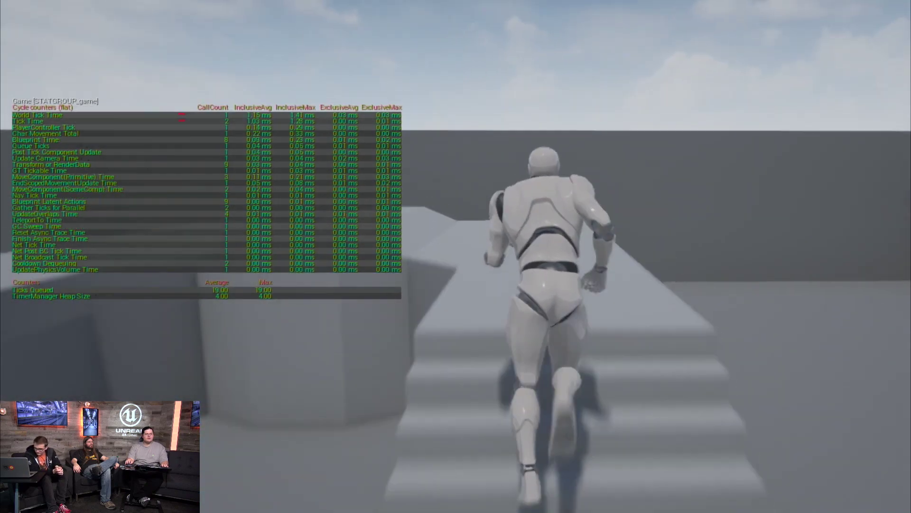
pyautogui.press('w')
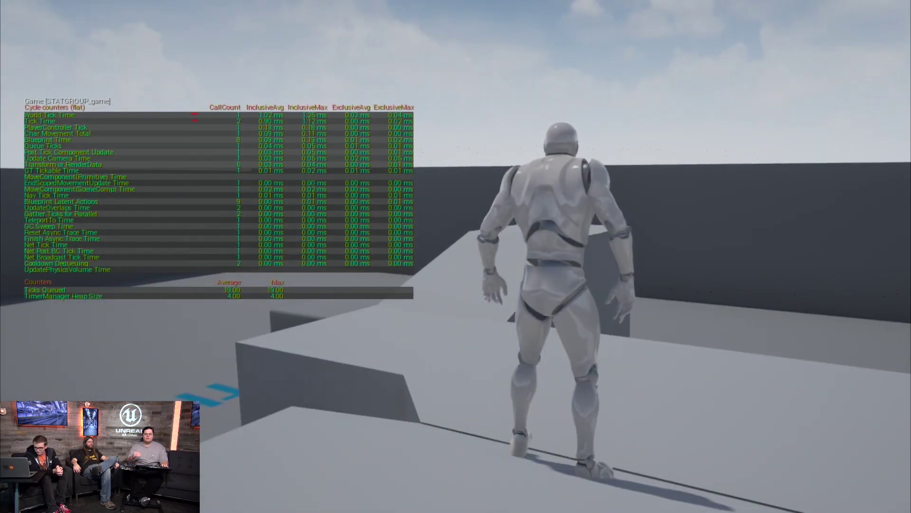
pyautogui.press('w')
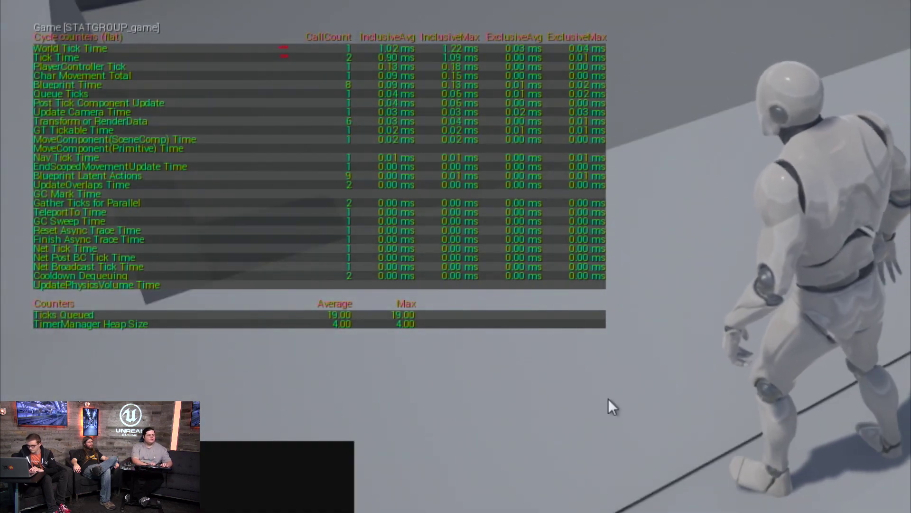
# Dump a single frame's statistics to the log with the console command "stat dumpframe".
pyautogui.write('startfile')
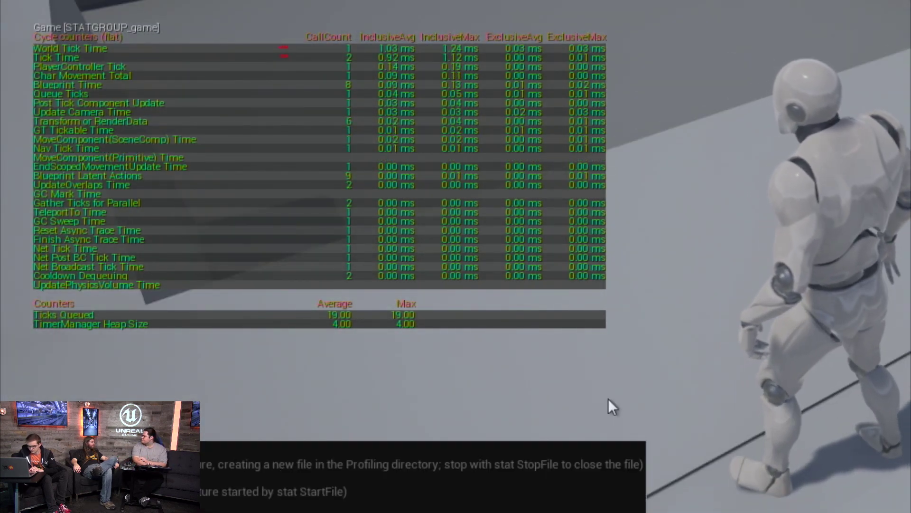
pyautogui.press('Return')
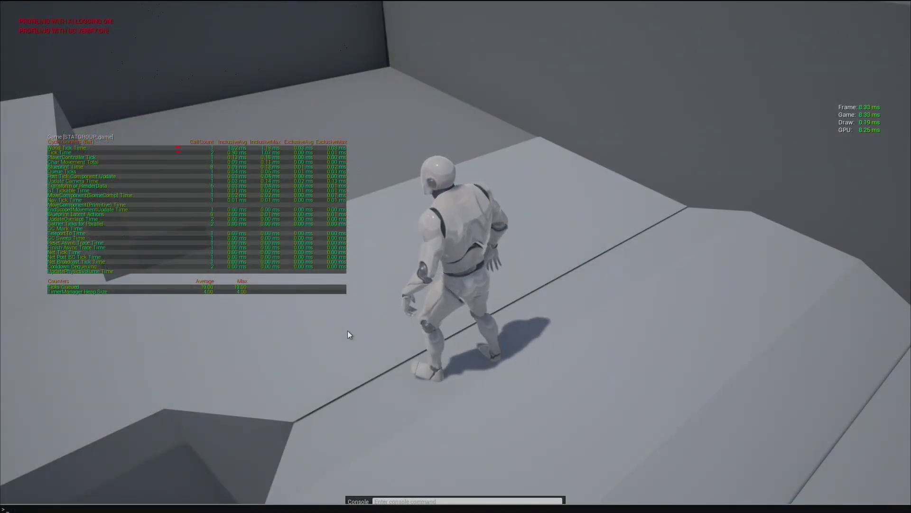
pyautogui.write('stat dumpfra')
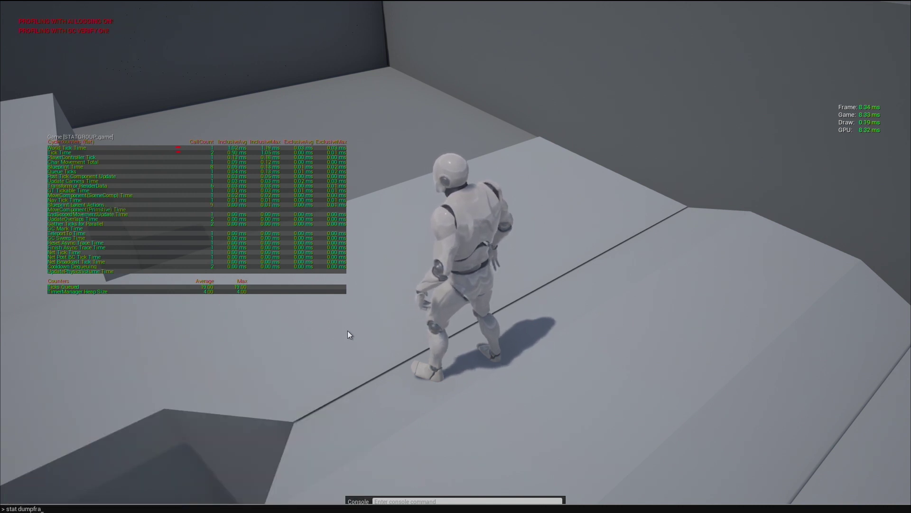
pyautogui.write('me')
pyautogui.press('Return')
pyautogui.press('`')
pyautogui.press('`')
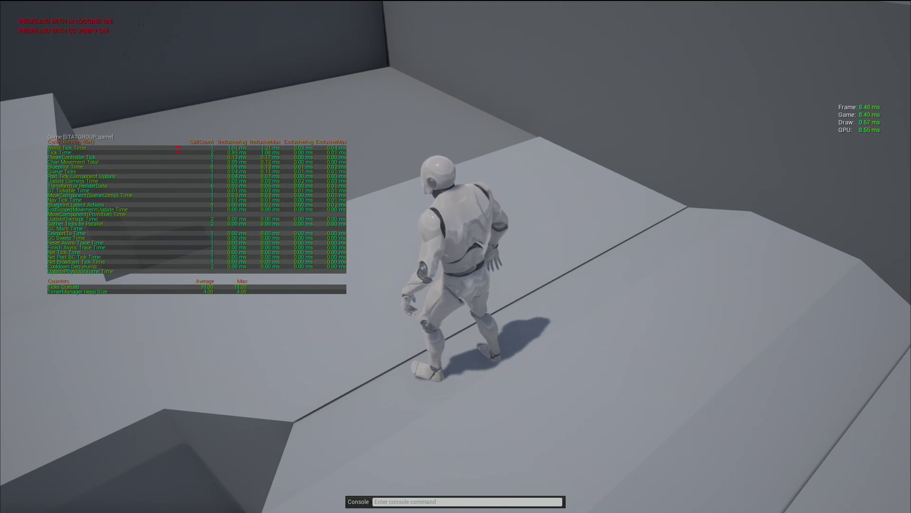
# Return the running game to the normal editor layout, release the mouse and open the Output Log.
pyautogui.press('F11')
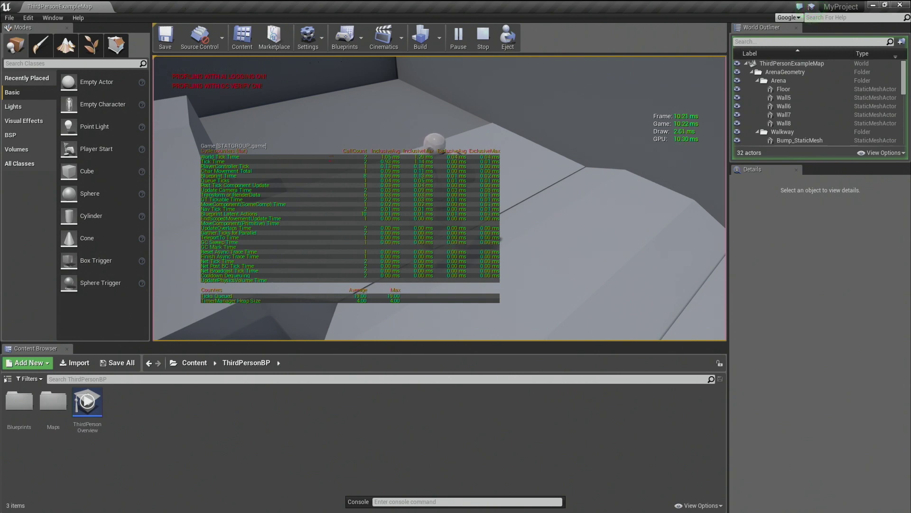
pyautogui.hotkey('shift', 'F1')
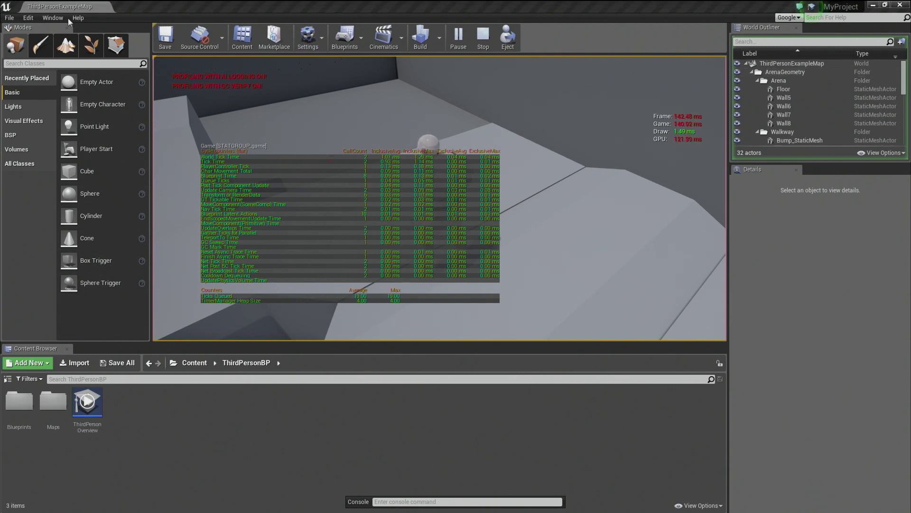
pyautogui.click(50, 17)
pyautogui.click(50, 17)
pyautogui.click(46, 18)
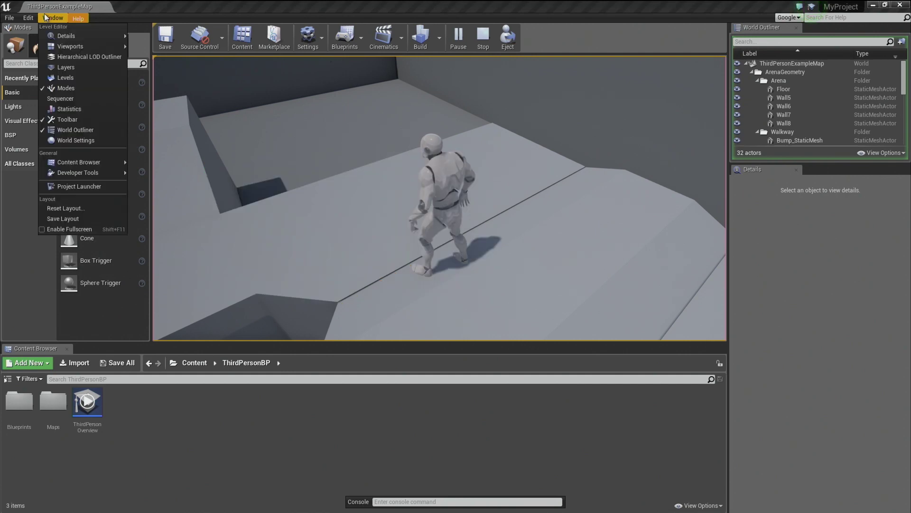
pyautogui.moveTo(100, 175)
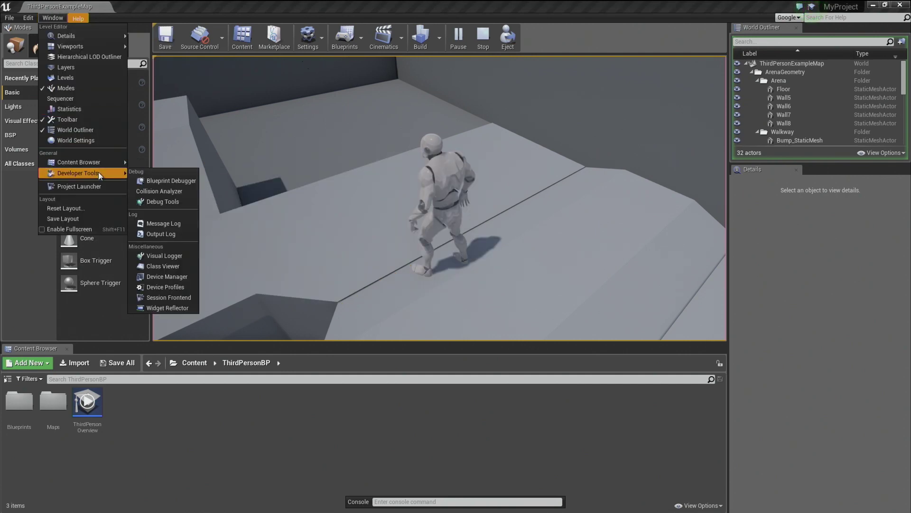
pyautogui.click(159, 234)
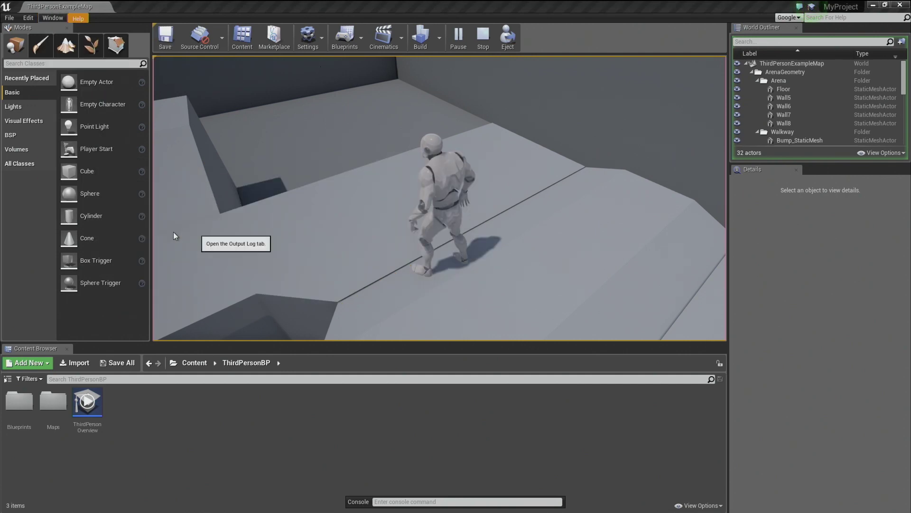
# Examine the dumped frame's thread and stat timings in the Output Log, from the "stat dumpframe" entry down to the end.
pyautogui.scroll(5, 138, 442)
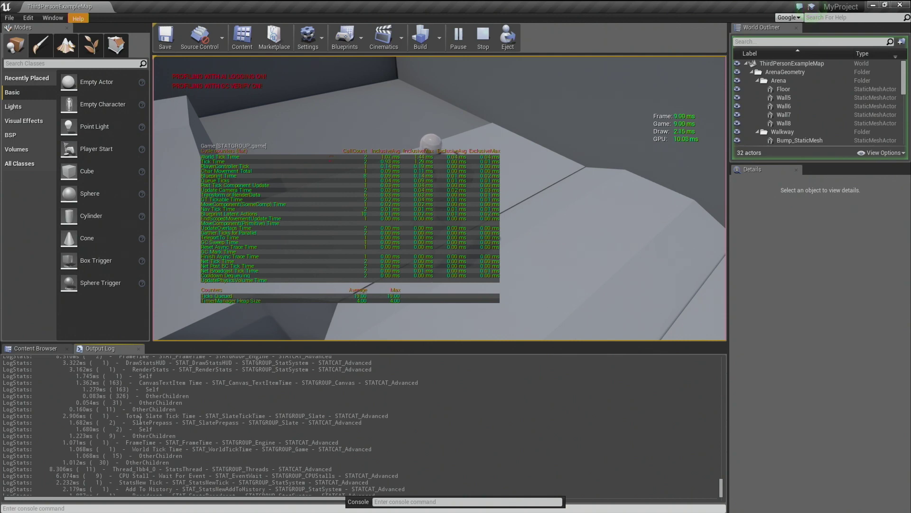
pyautogui.scroll(10, 159, 429)
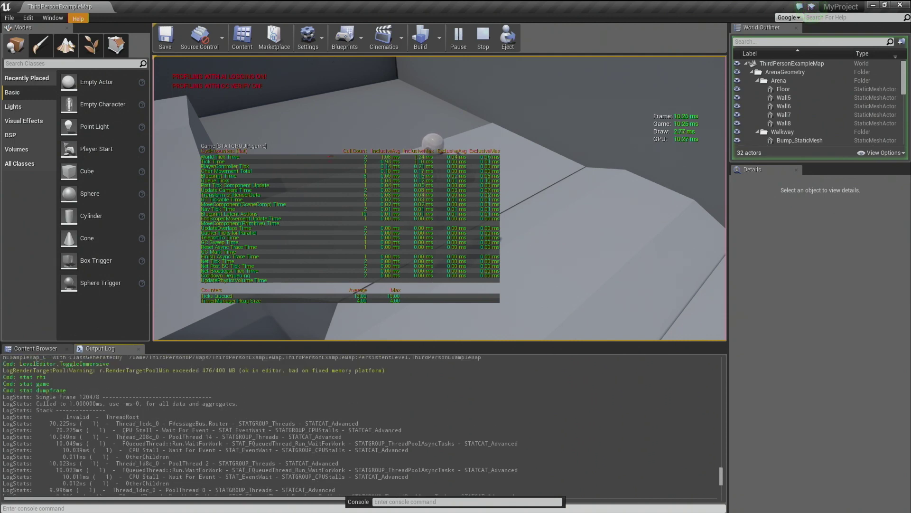
pyautogui.scroll(-2, 175, 413)
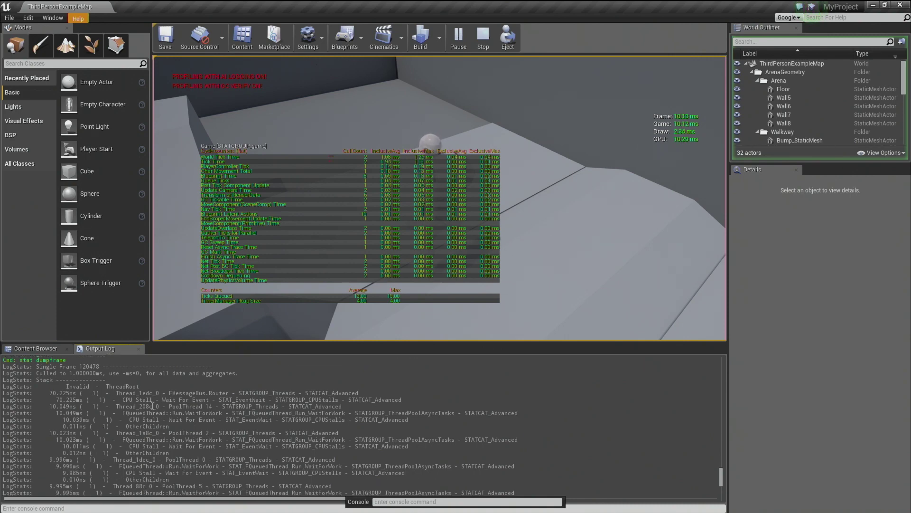
pyautogui.scroll(-5, 152, 406)
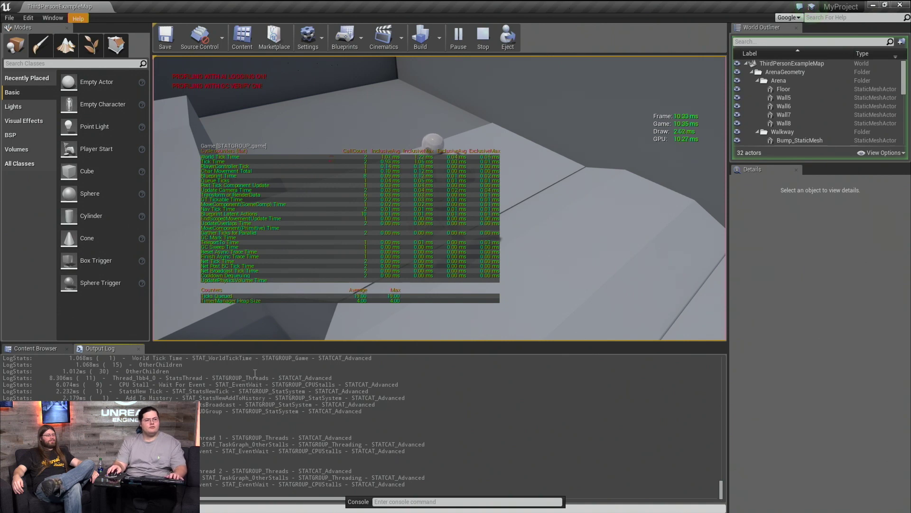
# Take control of the character again and make it jump and move around the arena with the game statistics displayed.
pyautogui.press('F11')
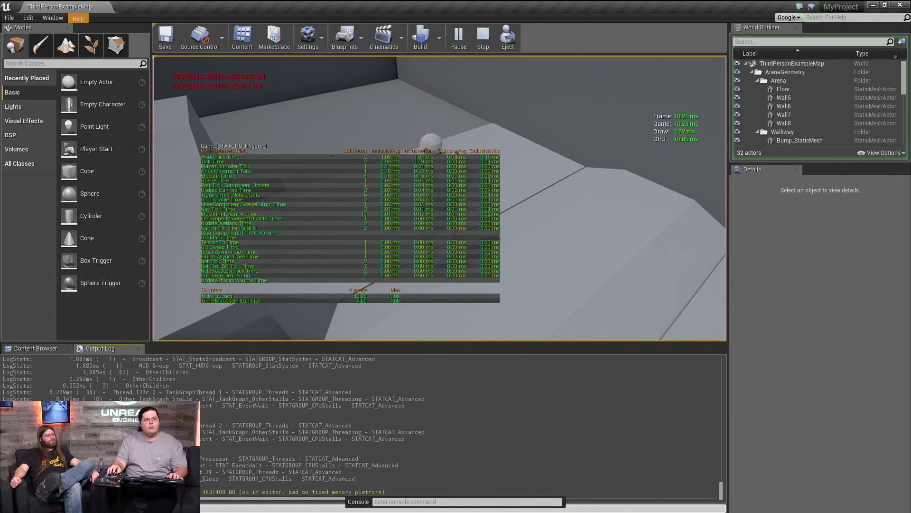
pyautogui.click(429, 252)
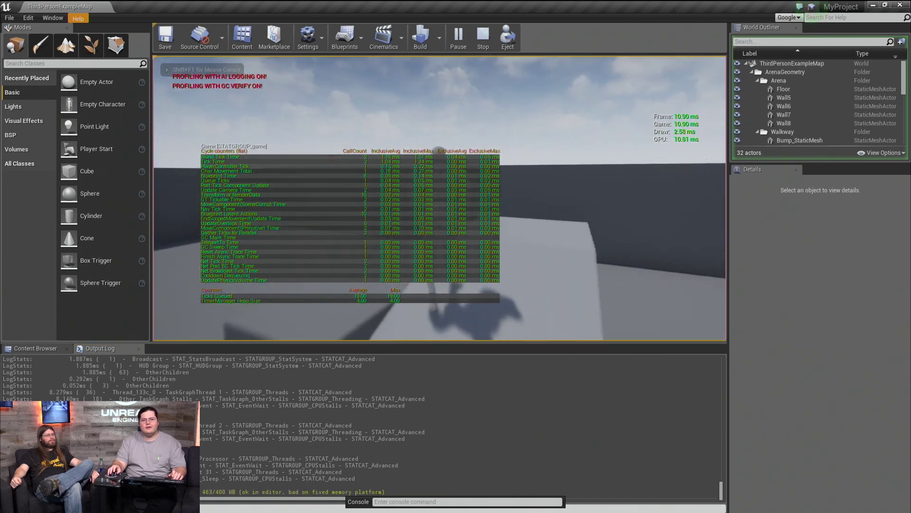
pyautogui.press('space')
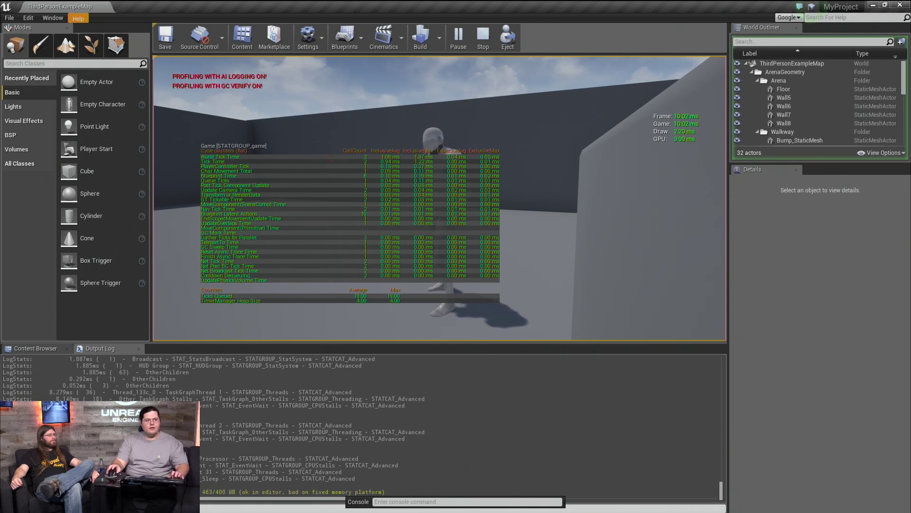
# Try to clear the on-screen statistics with the console command "stat none".
pyautogui.press('`')
pyautogui.write('stat none')
pyautogui.press('Return')
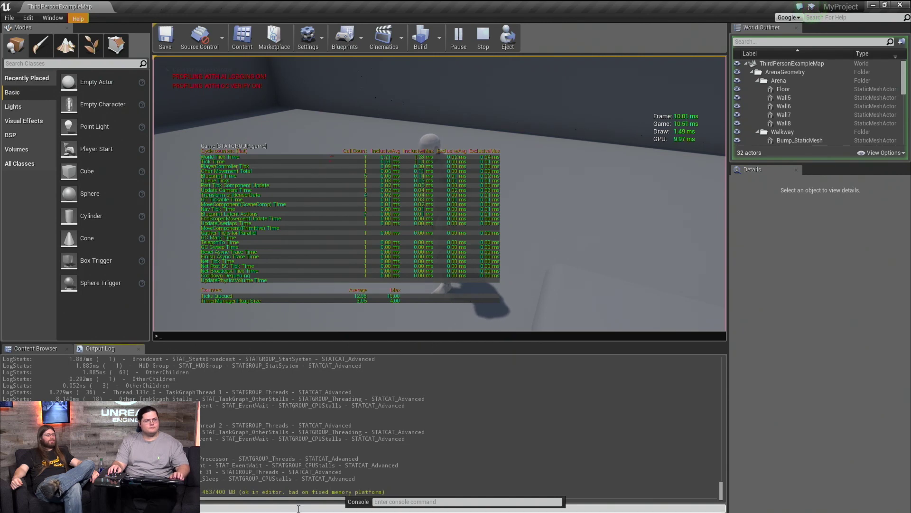
# Look up the console variables matching "hitch" from the Output Log's command line.
pyautogui.click(400, 506)
pyautogui.click(400, 506)
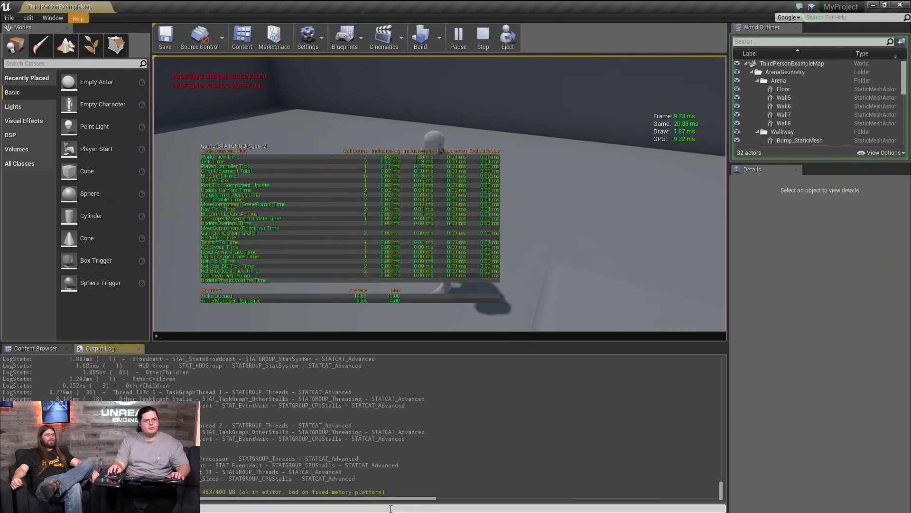
pyautogui.write('hitch')
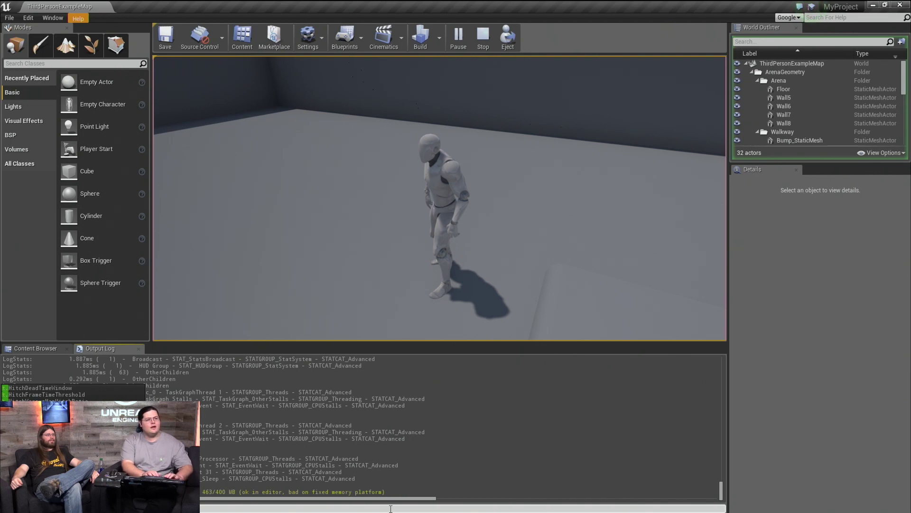
pyautogui.press('Escape')
pyautogui.click(390, 507)
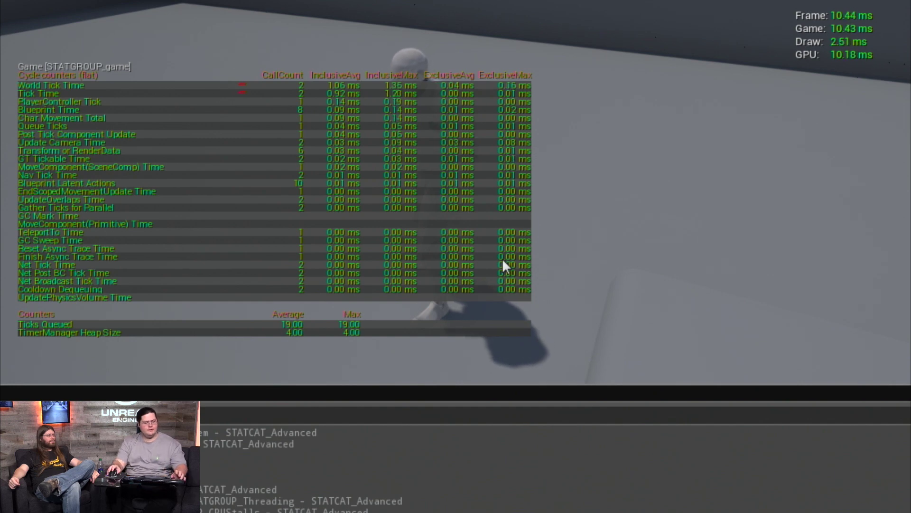
# End the play session and look at the Profiler in the Session Frontend, closing the window when done.
pyautogui.press('`')
pyautogui.press('`')
pyautogui.press('`')
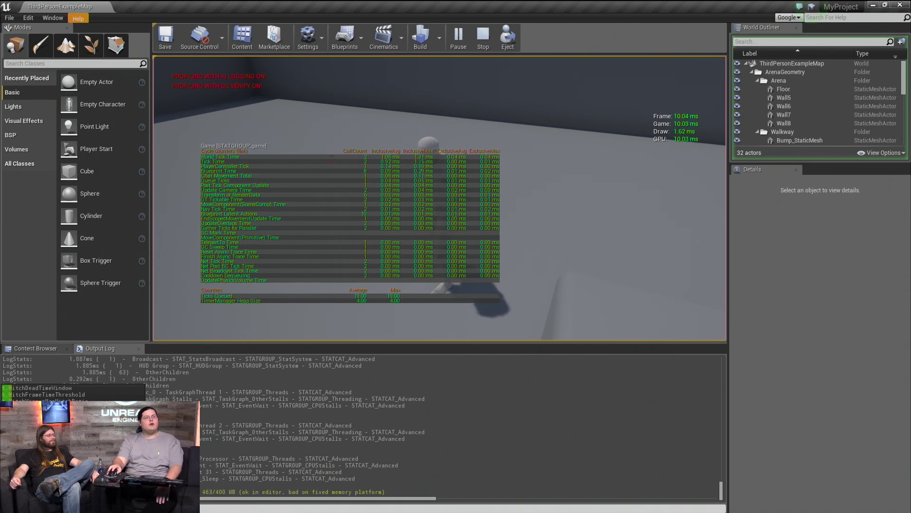
pyautogui.press('Escape')
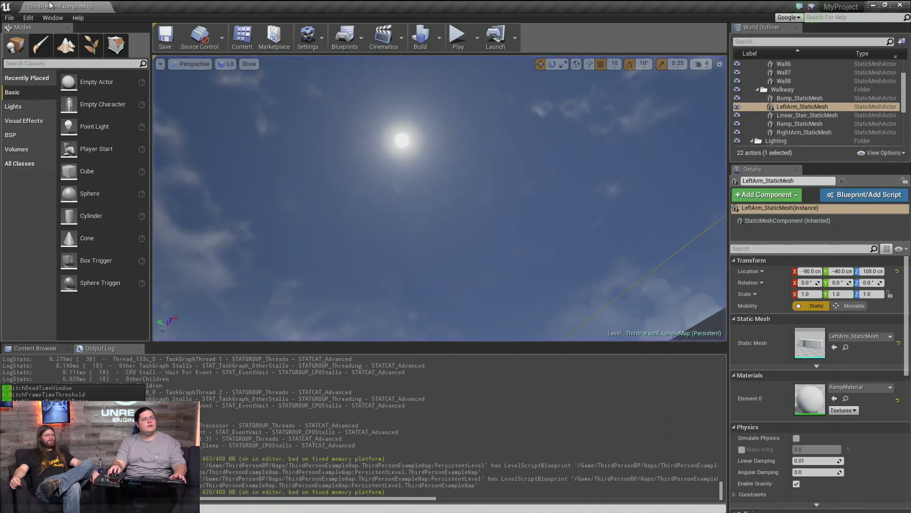
pyautogui.click(52, 17)
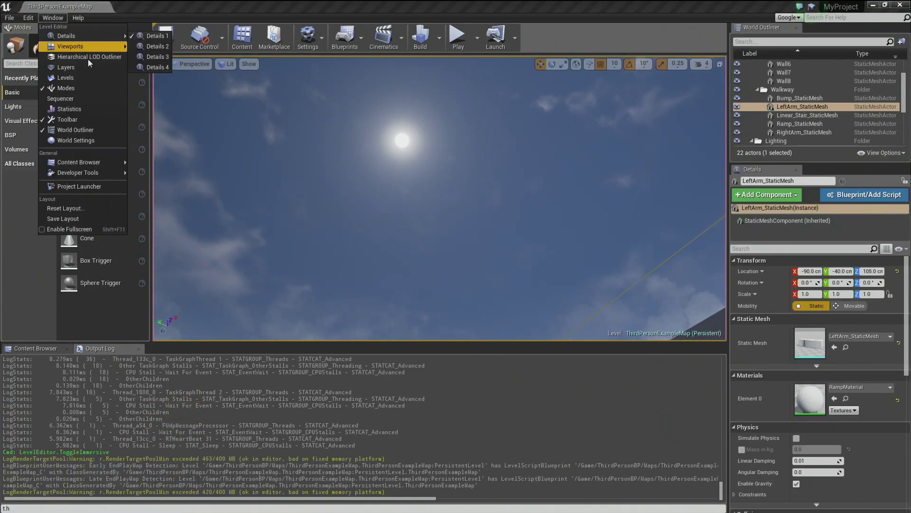
pyautogui.moveTo(113, 173)
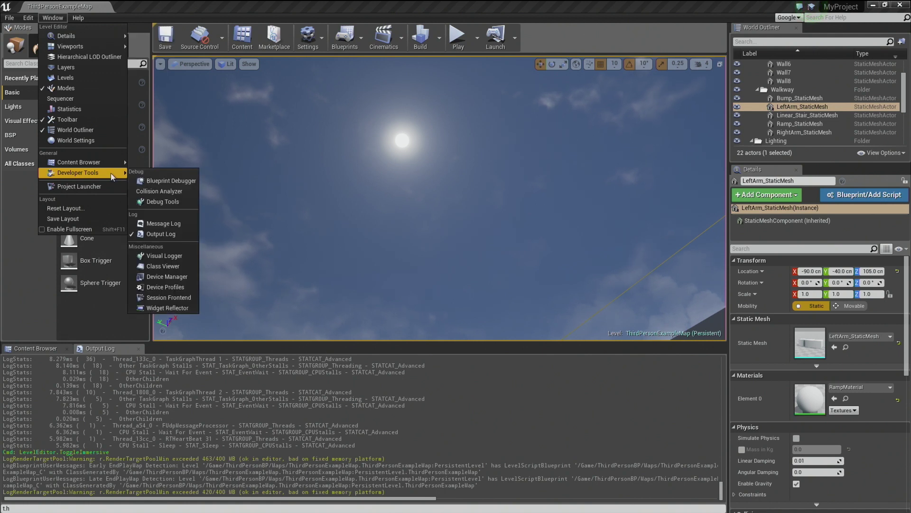
pyautogui.click(175, 297)
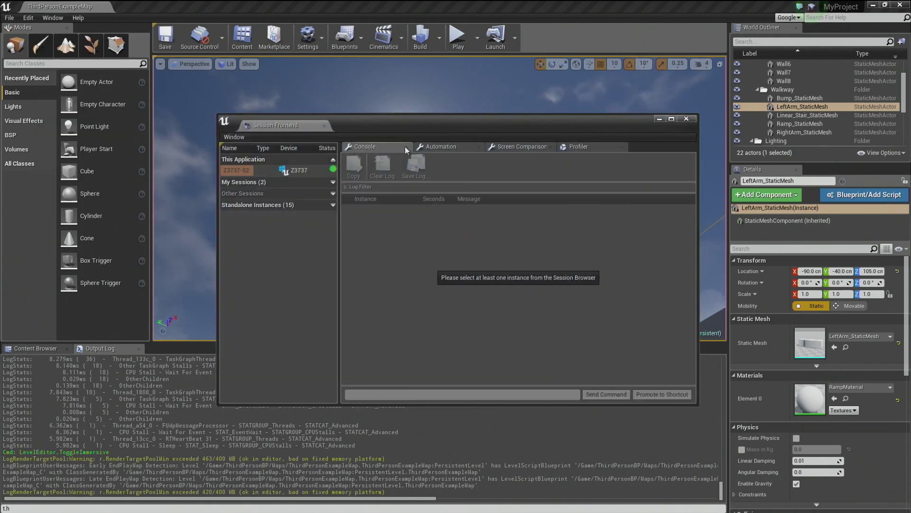
pyautogui.click(573, 150)
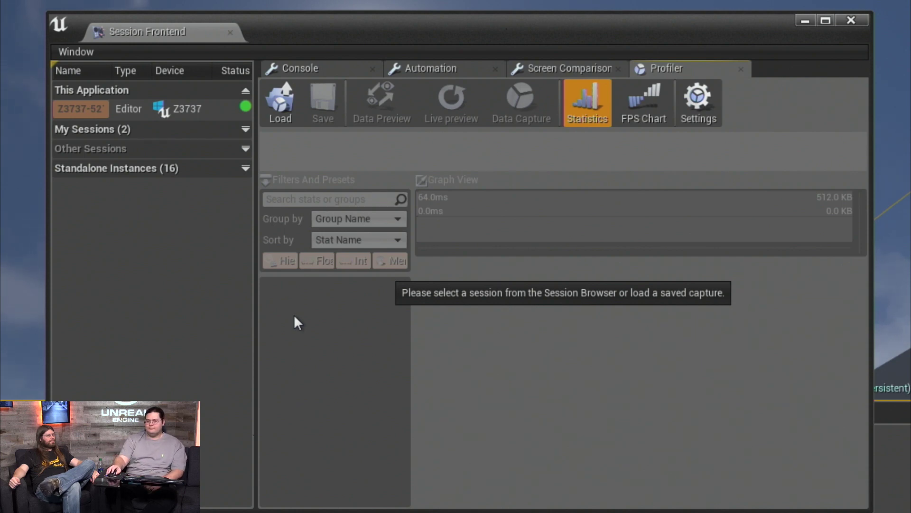
pyautogui.click(851, 20)
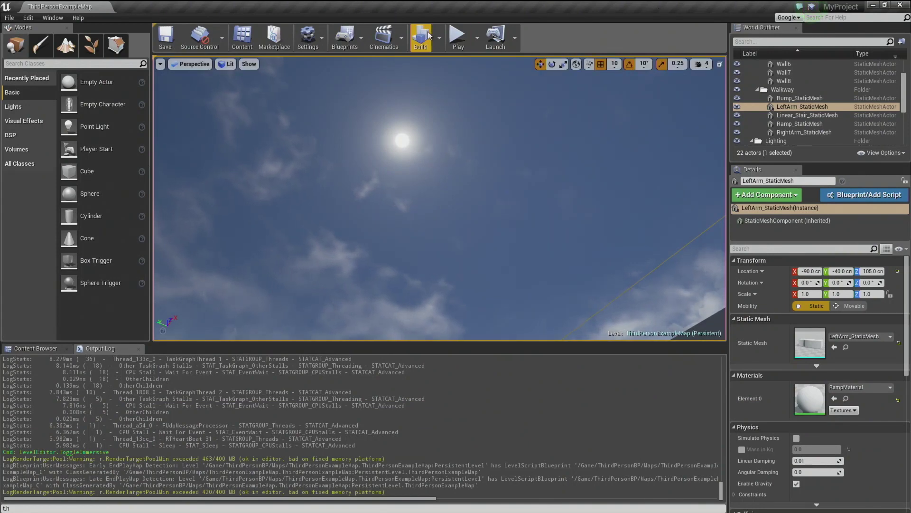
# Play the level again and hide all on-screen statistics with the console command "stat none".
pyautogui.click(458, 41)
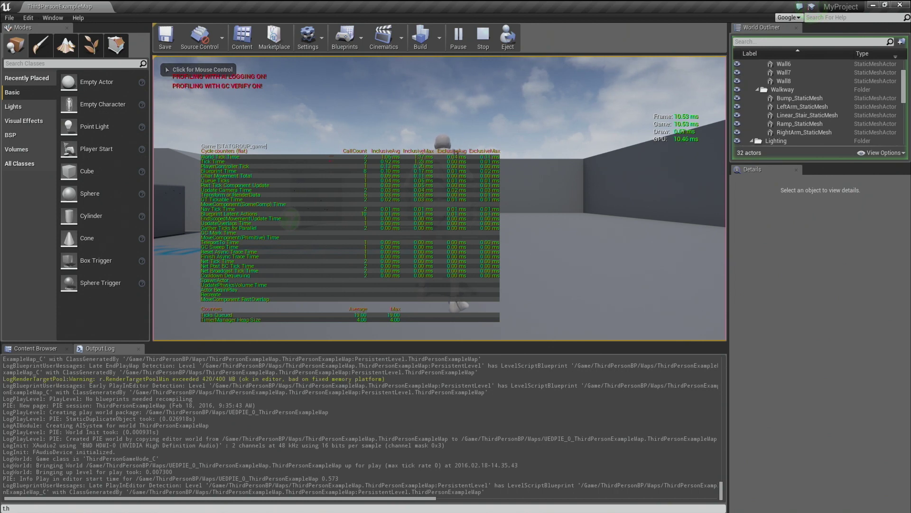
pyautogui.press('`')
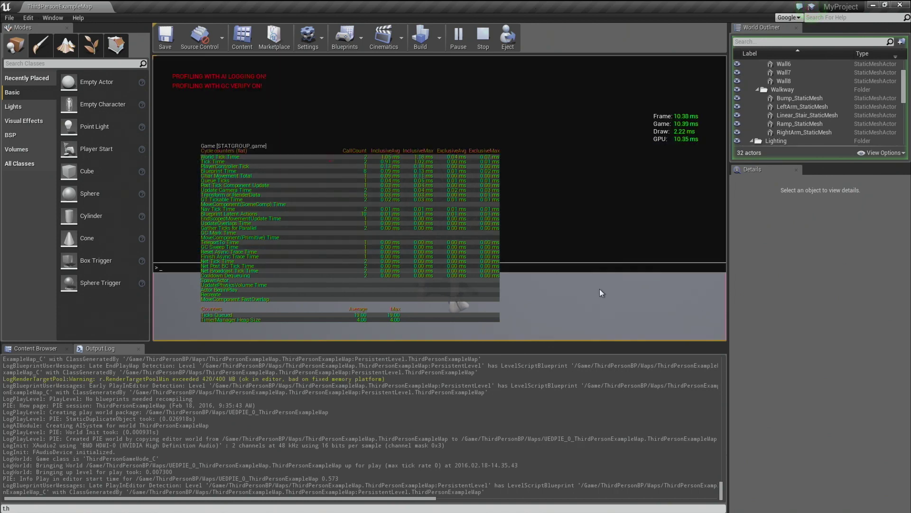
pyautogui.press('`')
pyautogui.write('stat none')
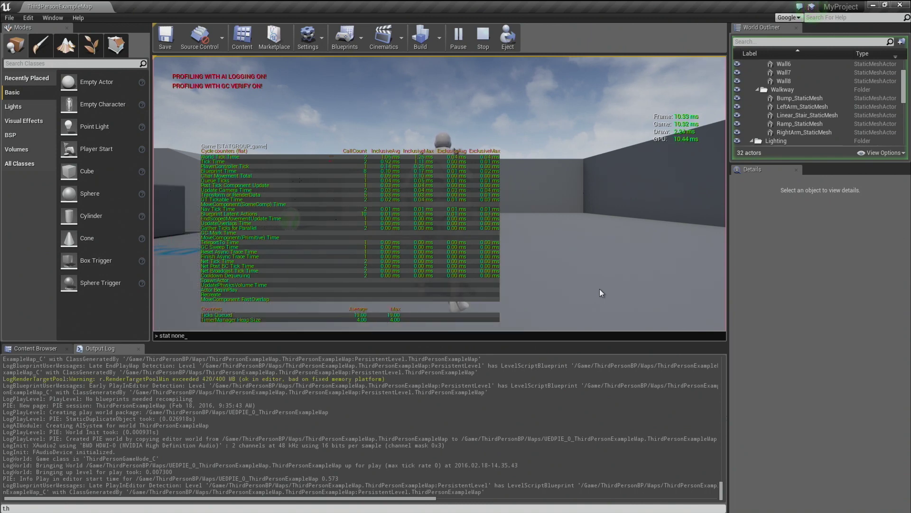
pyautogui.press('Return')
# Start recording frame-rate data with the console command "startfpschart".
pyautogui.press('`')
pyautogui.write('startfps')
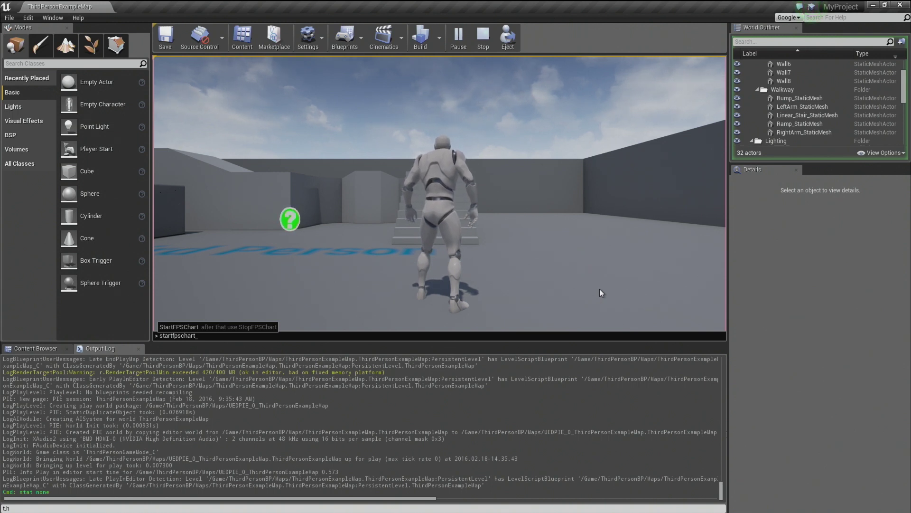
pyautogui.write('chart')
pyautogui.press('Return')
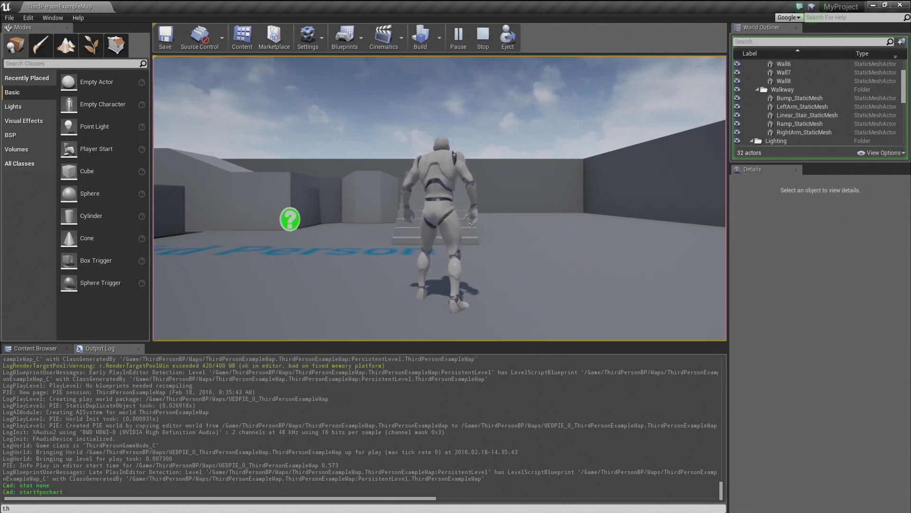
# Run and jump the character around the arena's walls and blocks while the FPS chart is recording.
pyautogui.press('w')
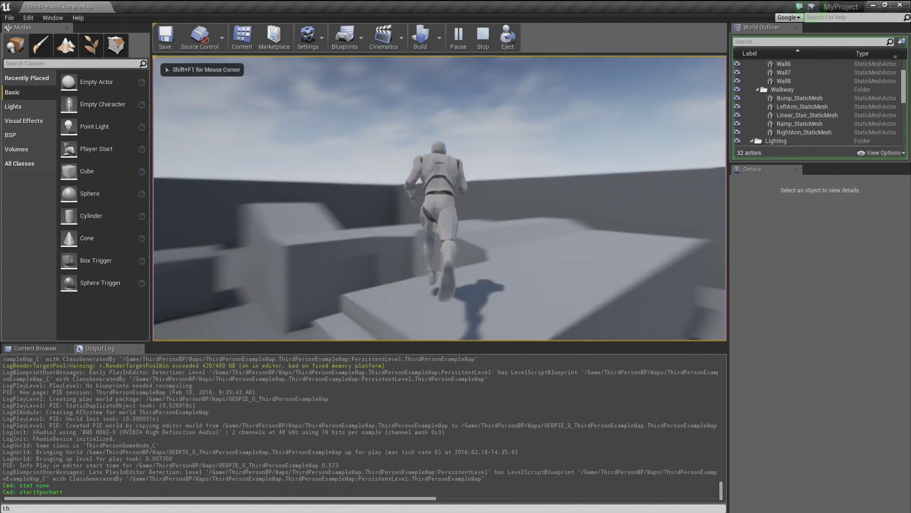
pyautogui.press('w')
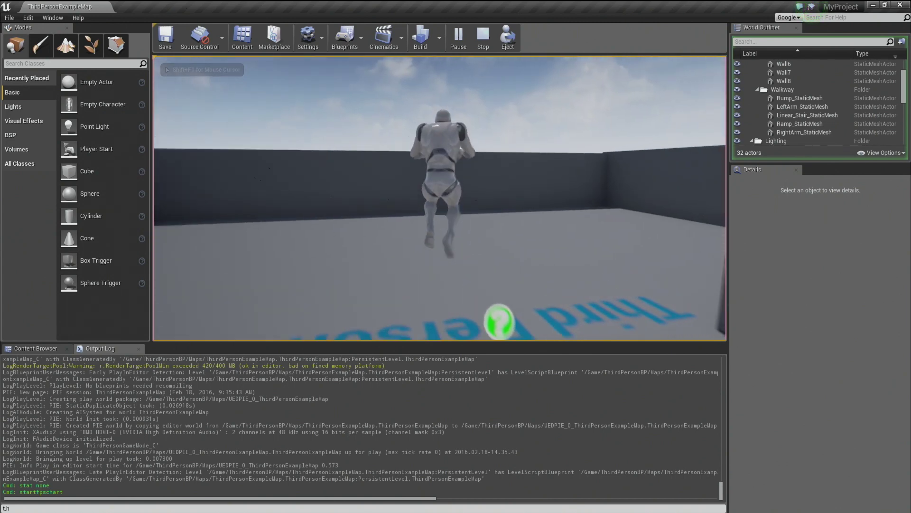
pyautogui.press('w')
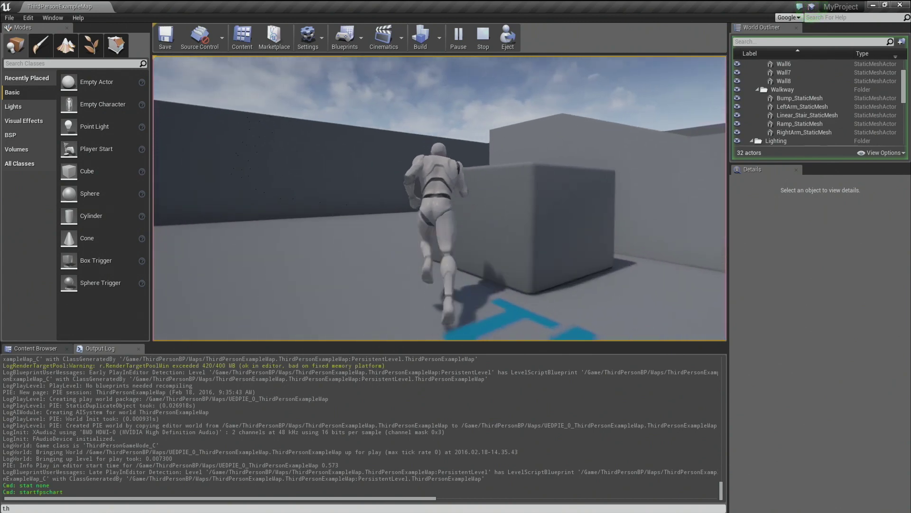
pyautogui.press('w')
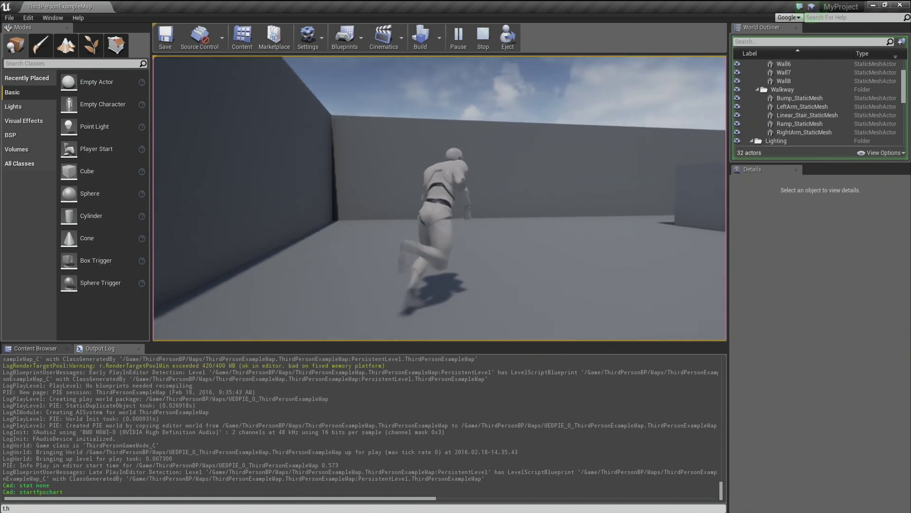
pyautogui.press('w')
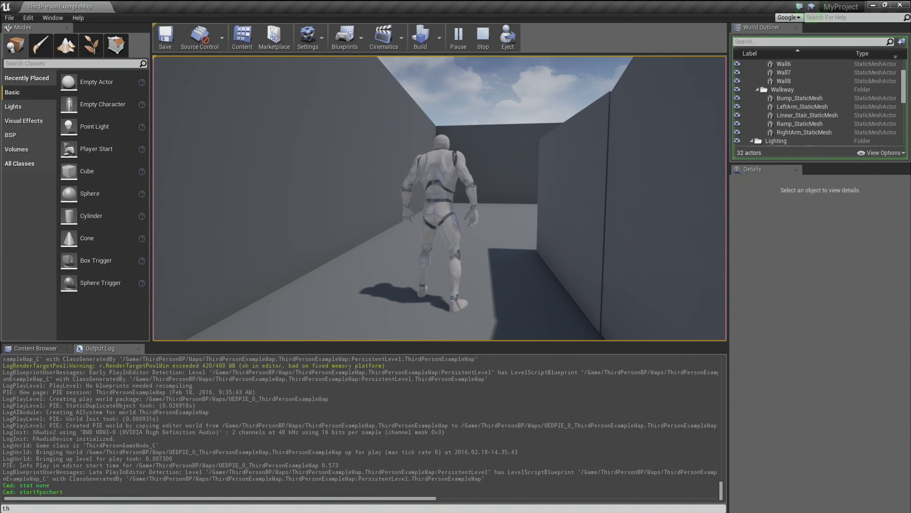
pyautogui.press('w')
pyautogui.press('w')
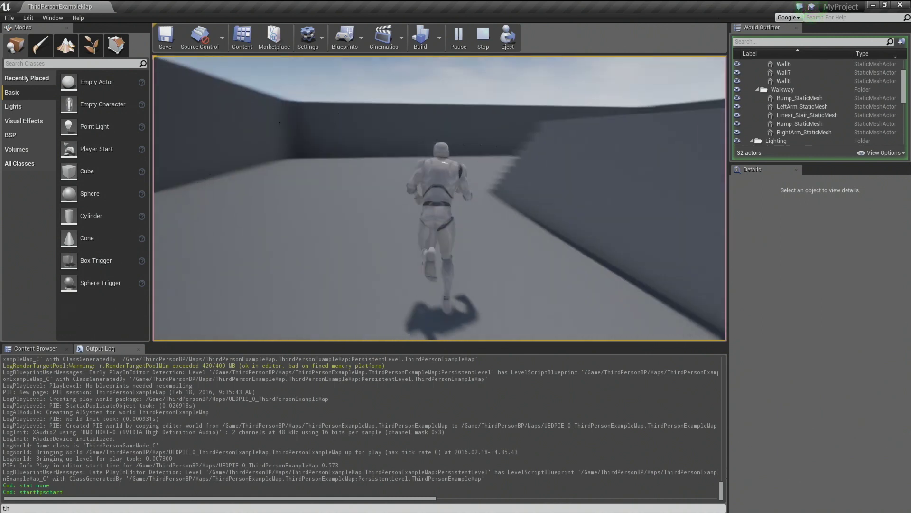
pyautogui.press('w')
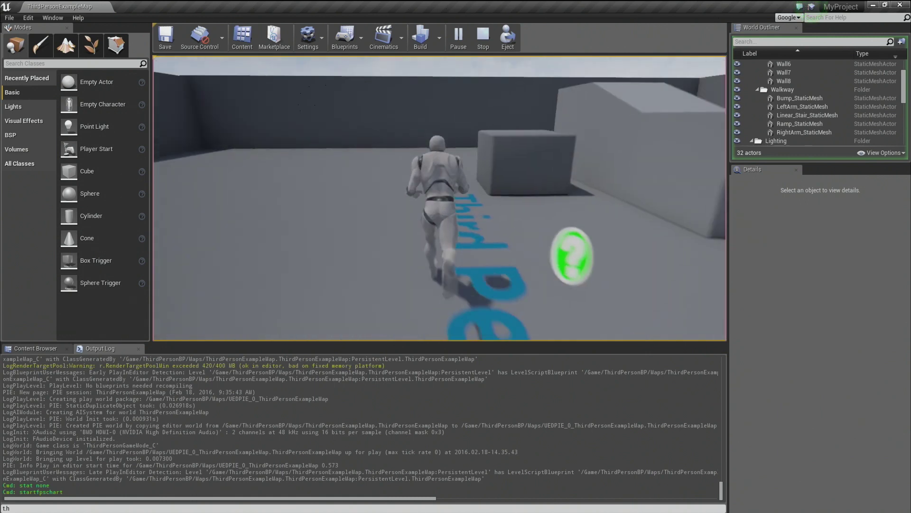
# Stop the frame-rate recording and save its results with the console command "stopfpschart".
pyautogui.press('`')
pyautogui.write('stopfsp')
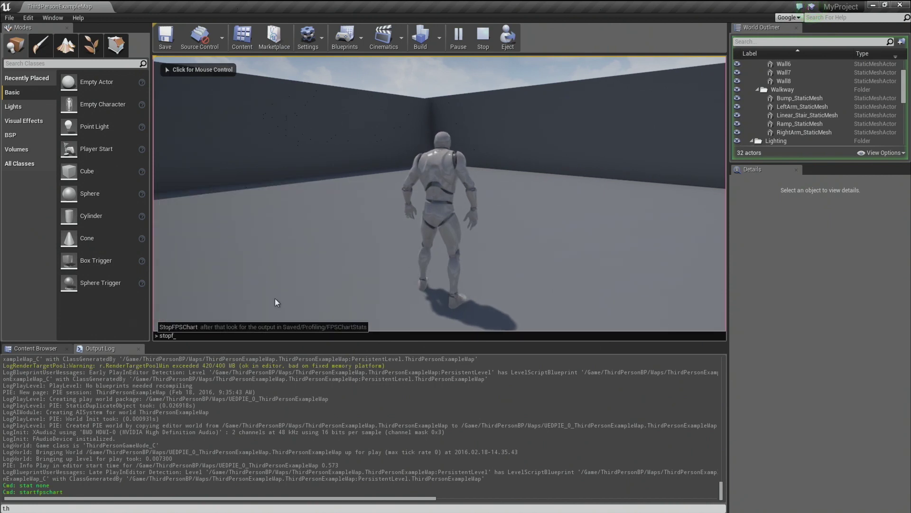
pyautogui.press('BackSpace')
pyautogui.press('BackSpace')
pyautogui.write('pschart')
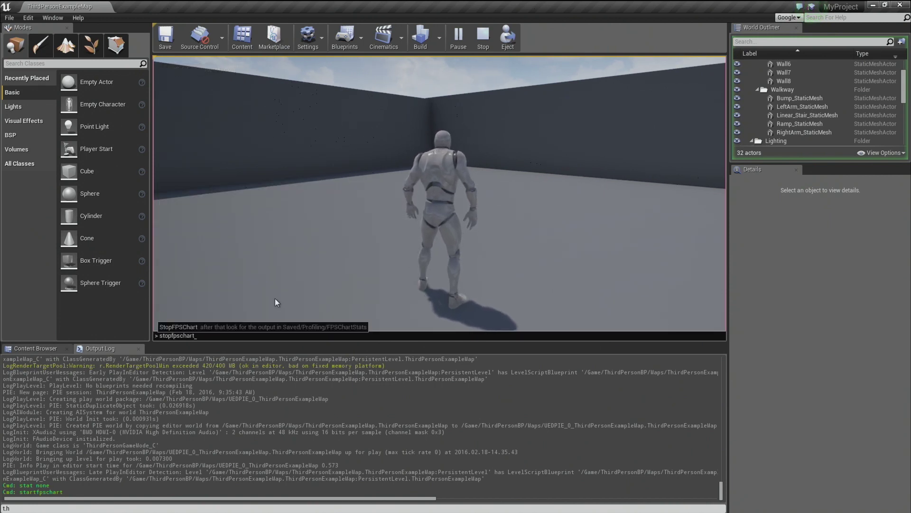
pyautogui.press('Return')
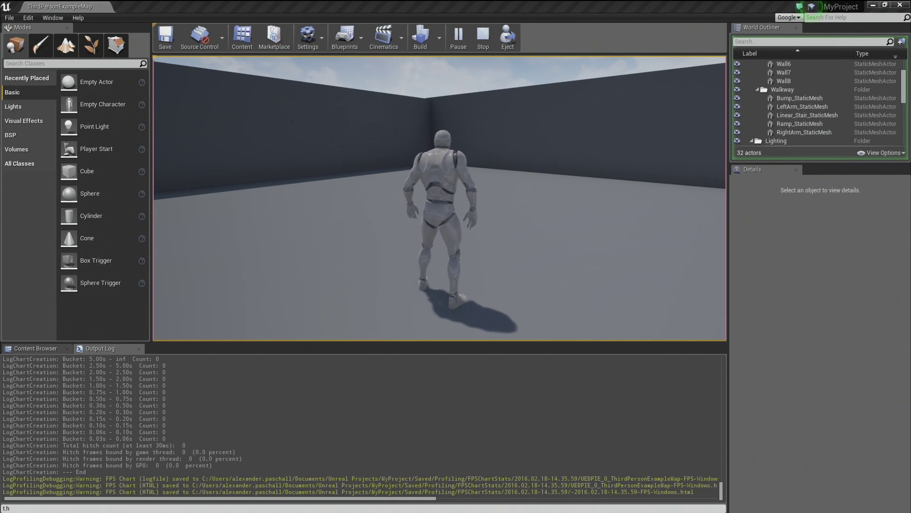
# Open the UEDPIE_0_ThirdPersonExampleMap-FPS-Windows CSV from the FPSChartStats folder in Excel and examine its frame, GT, RT and GPU timings.
pyautogui.moveTo(106, 121); pyautogui.dragTo(584, 132)
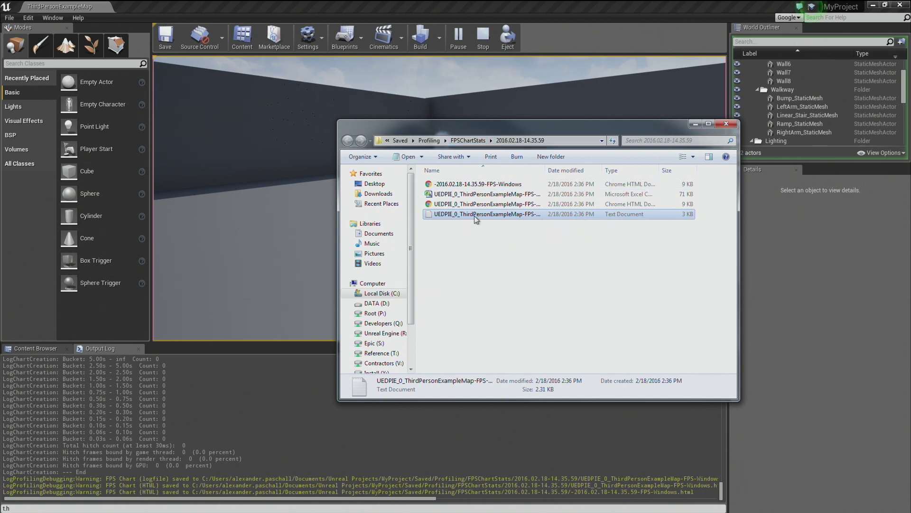
pyautogui.moveTo(545, 170); pyautogui.dragTo(591, 170)
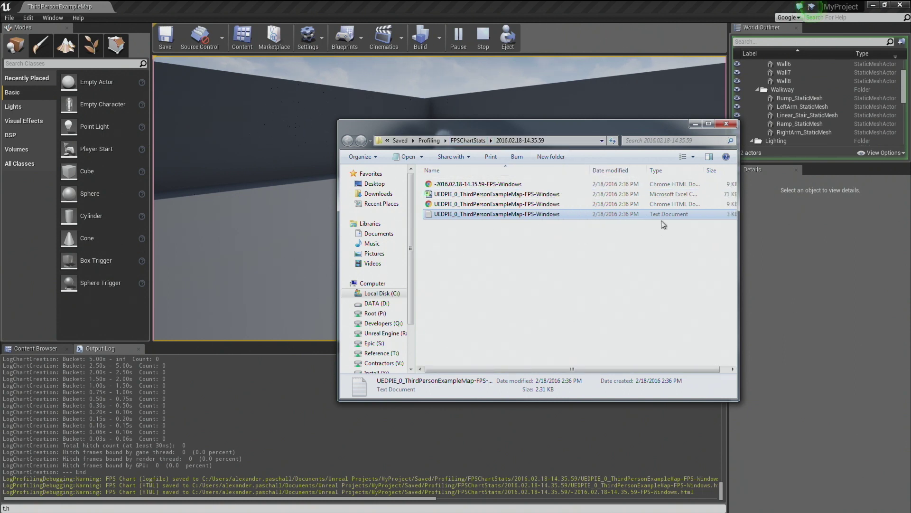
pyautogui.doubleClick(512, 194)
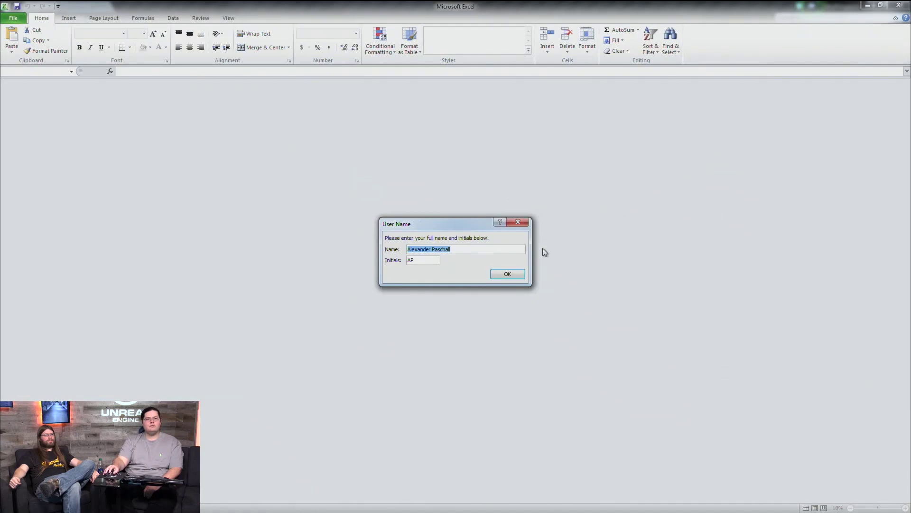
pyautogui.click(508, 274)
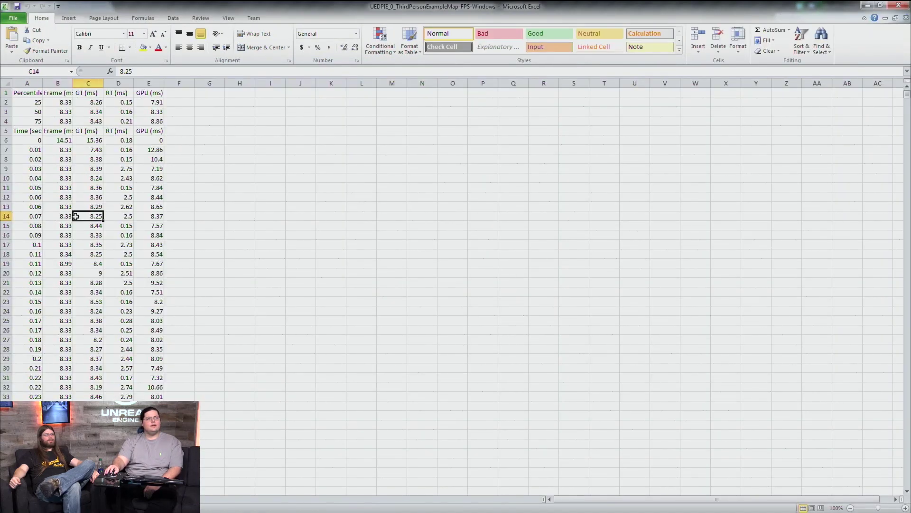
pyautogui.scroll(-3, 89, 207)
pyautogui.scroll(5, 108, 280)
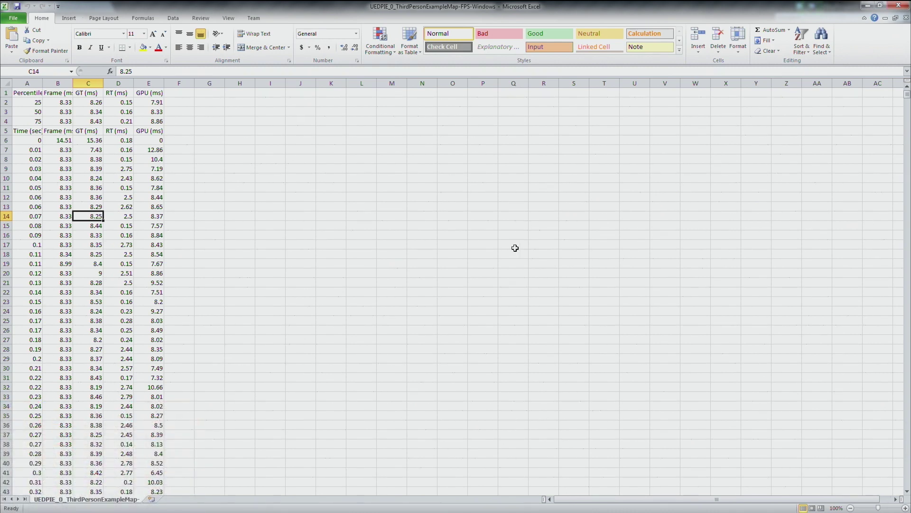
# Open the UEDPIE_0_ThirdPersonExampleMap-FPS-Windows HTML report in the browser and examine its quality, FPS and thread-time columns.
pyautogui.hotkey('alt', 'Tab')
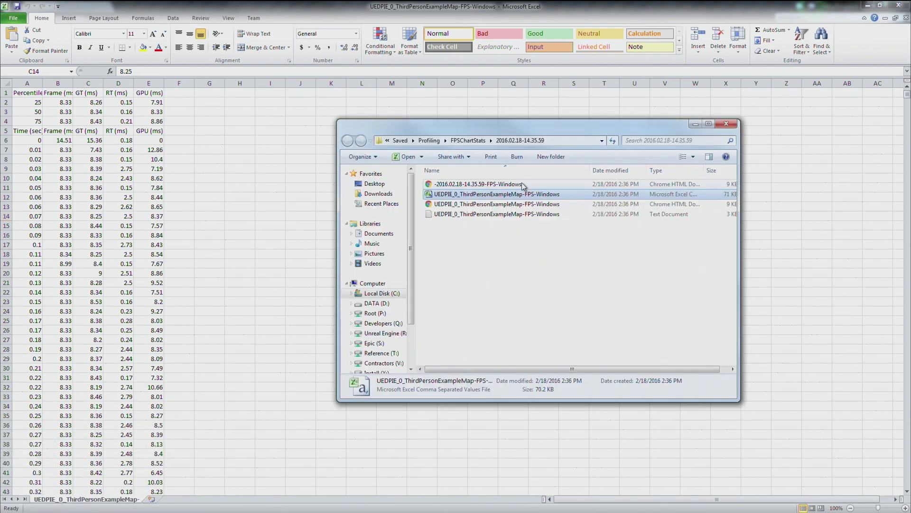
pyautogui.click(483, 204)
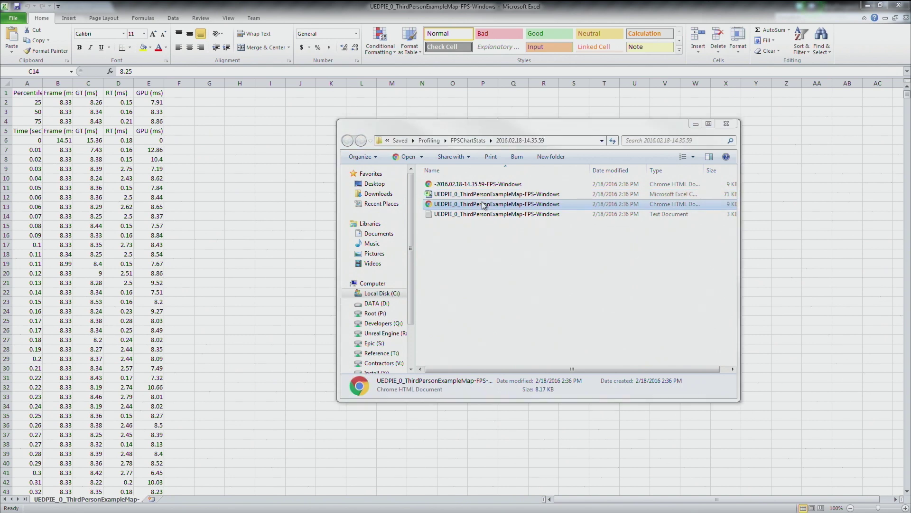
pyautogui.doubleClick(483, 204)
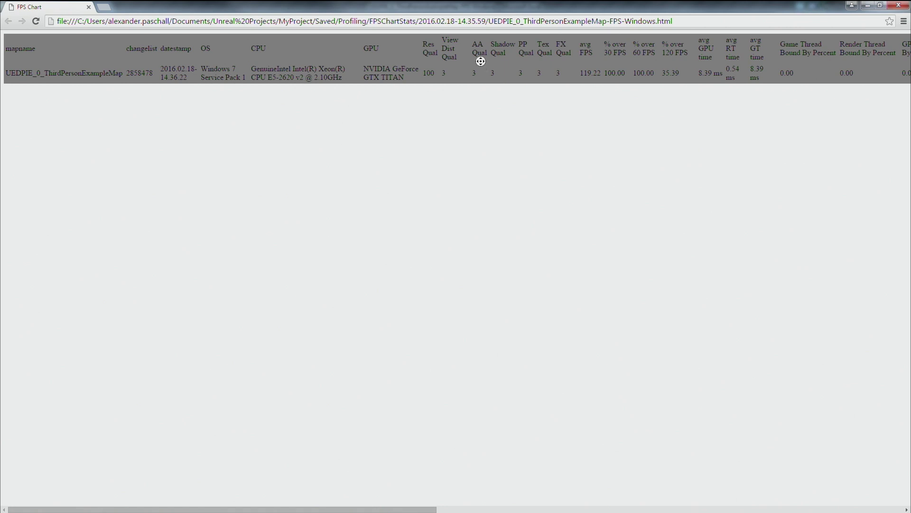
pyautogui.hscroll(4, 481, 61)
pyautogui.hscroll(2, 459, 99)
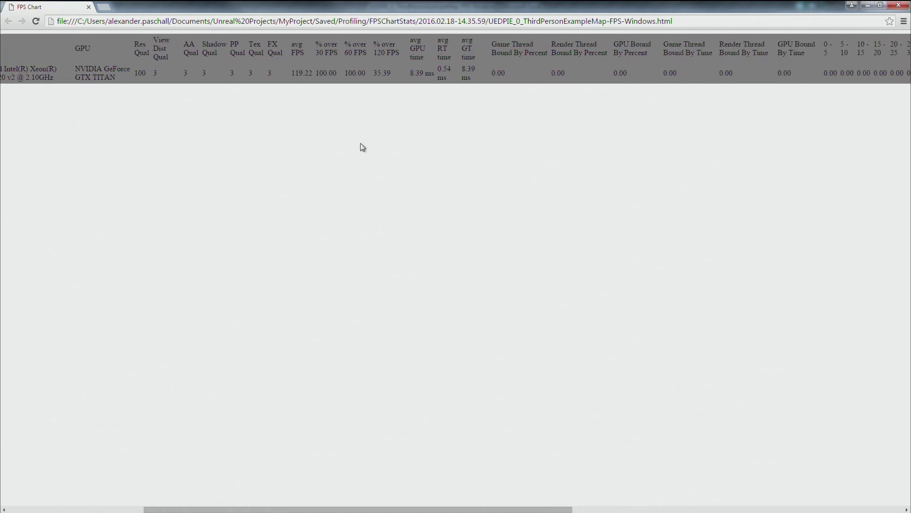
# Examine the HTML report's system details, quality settings, average thread times, bound-by columns, frame-rate buckets and hitch counts.
pyautogui.moveTo(198, 38); pyautogui.dragTo(428, 107)
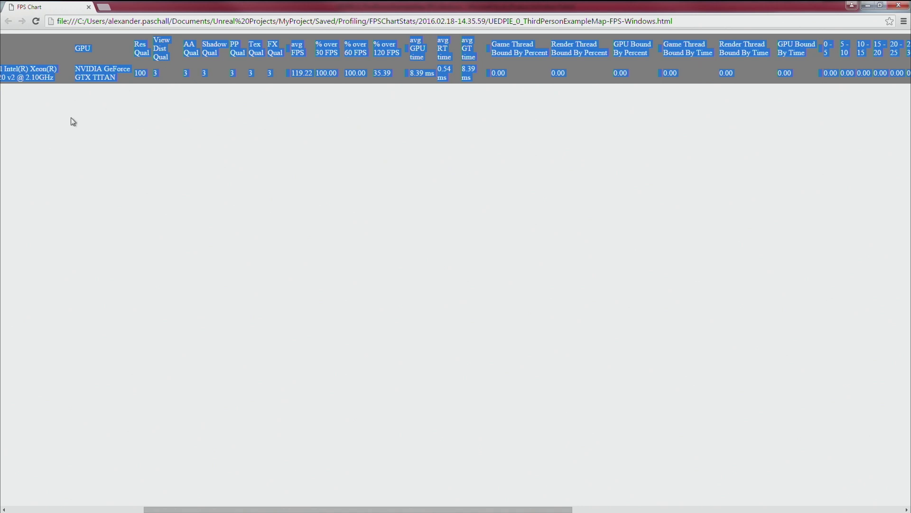
pyautogui.hscroll(-6, 10, 93)
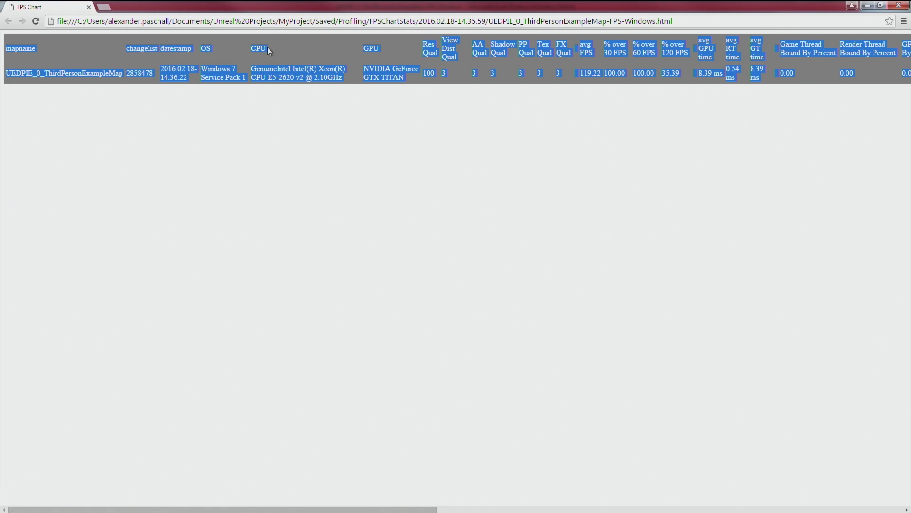
pyautogui.middleClick(380, 142)
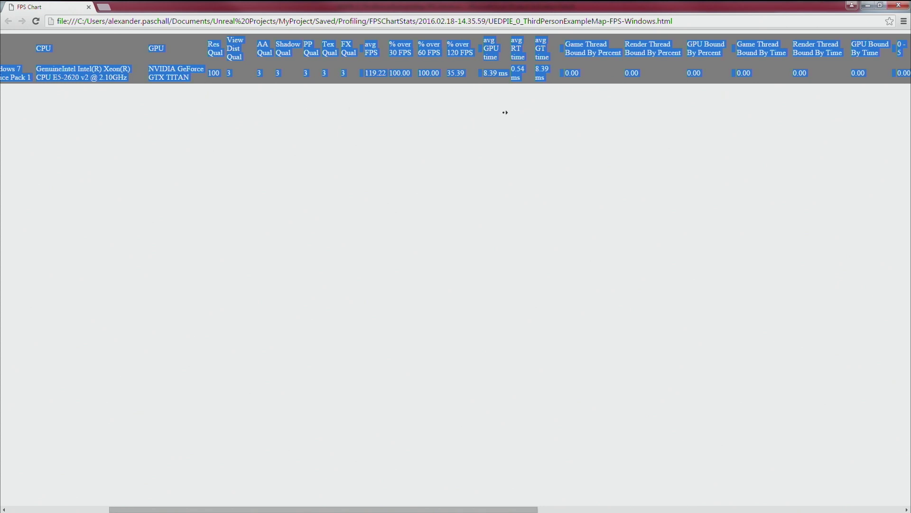
pyautogui.hscroll(5, 505, 112)
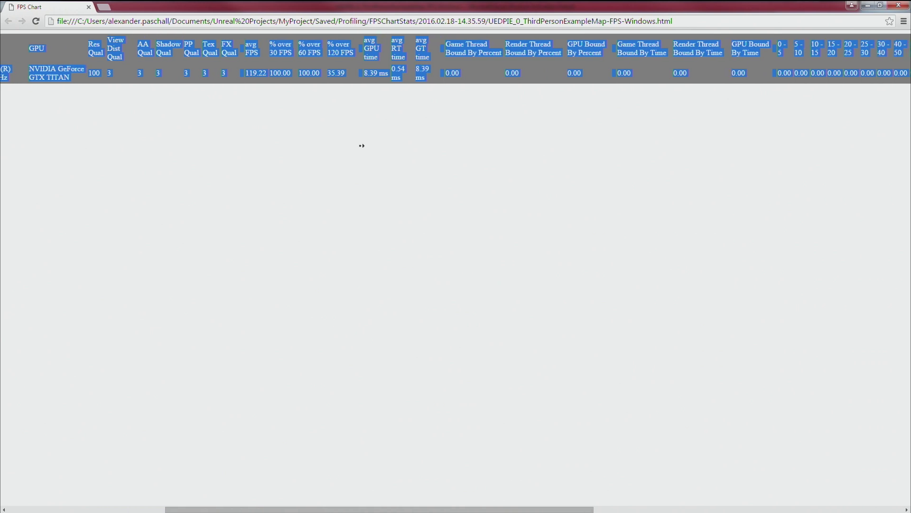
pyautogui.hscroll(-2, 332, 144)
pyautogui.hscroll(4, 403, 136)
pyautogui.hscroll(-2, 204, 136)
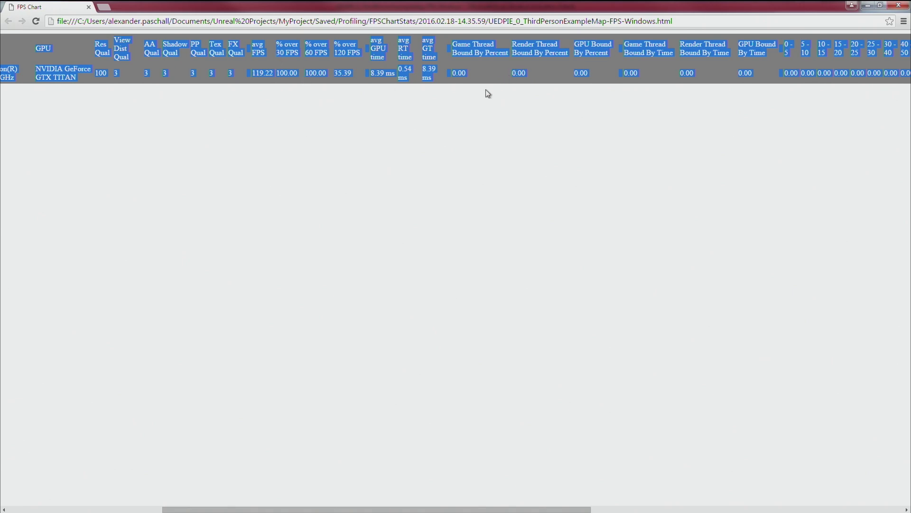
pyautogui.hscroll(4, 454, 98)
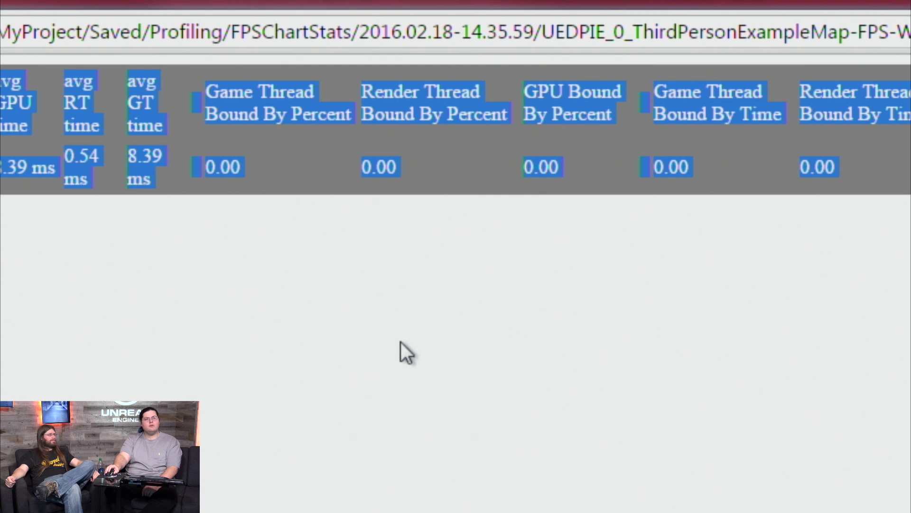
pyautogui.hscroll(-10, 400, 341)
pyautogui.hscroll(5, 667, 291)
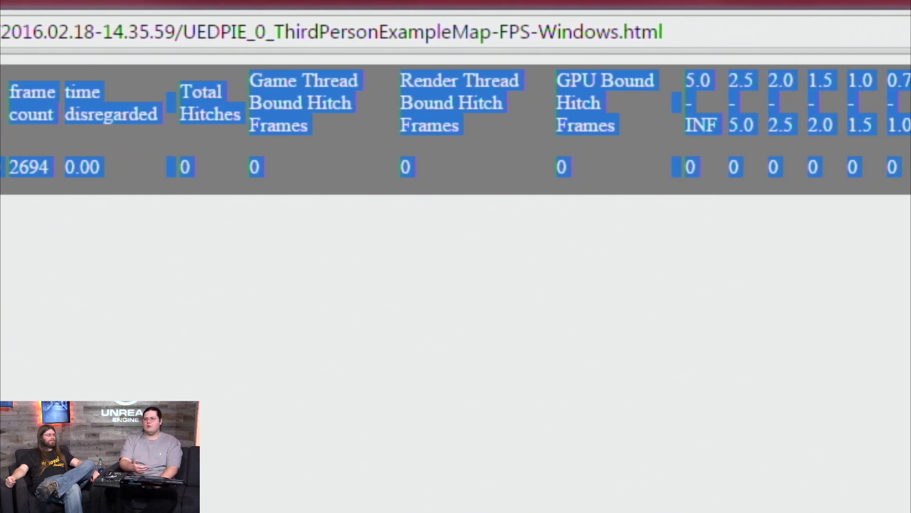
pyautogui.middleClick(787, 303)
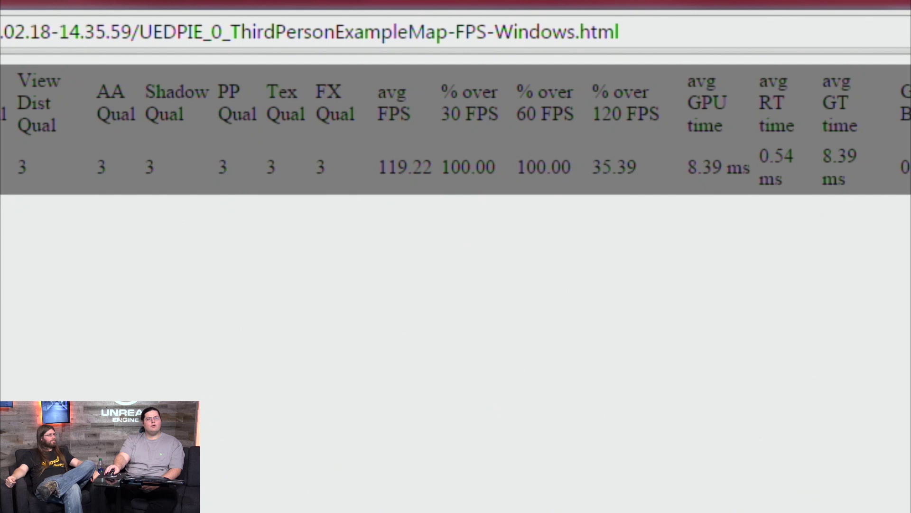
pyautogui.hscroll(5, 456, 128)
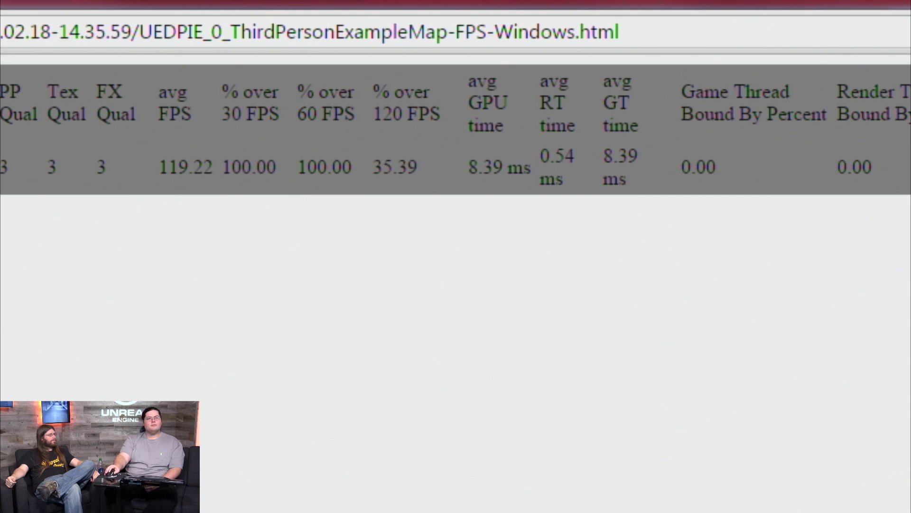
pyautogui.hscroll(5, 325, 293)
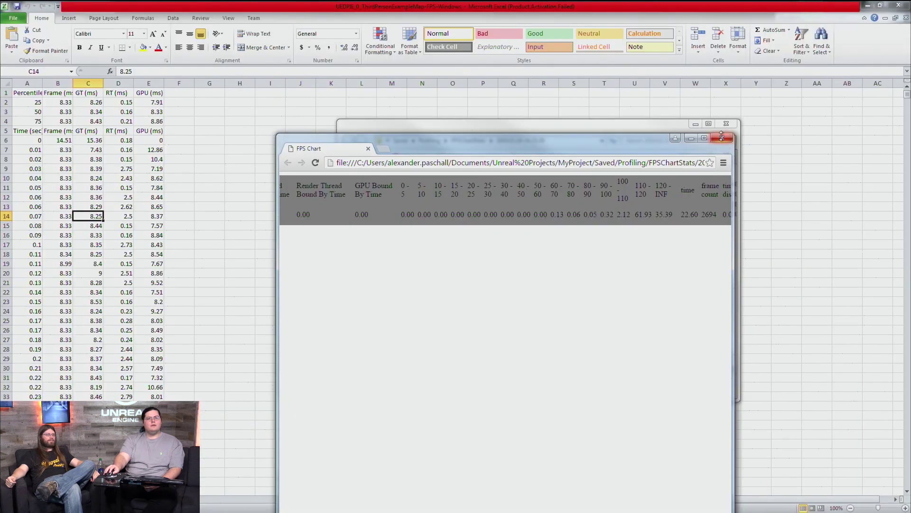
# Close the FPS Chart report and minimise the FPSChartStats folder window to return to the running level in Unreal Editor.
pyautogui.click(722, 137)
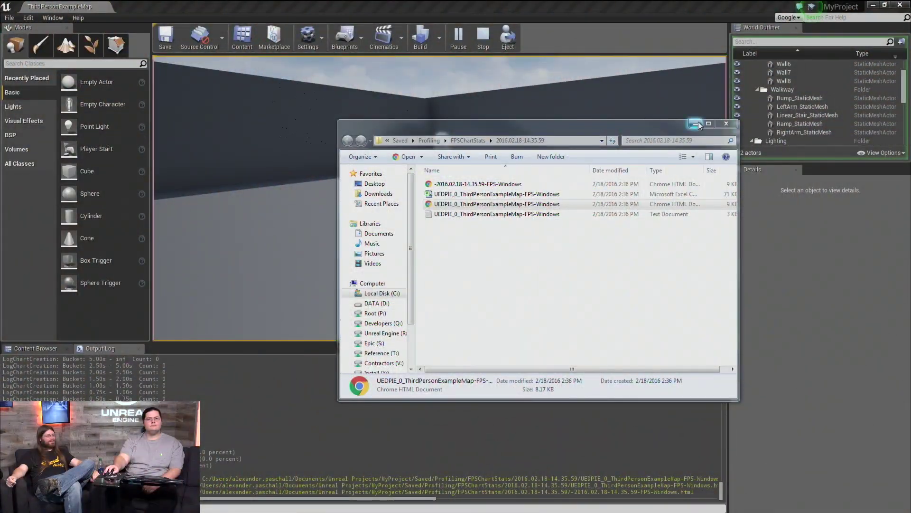
pyautogui.click(698, 123)
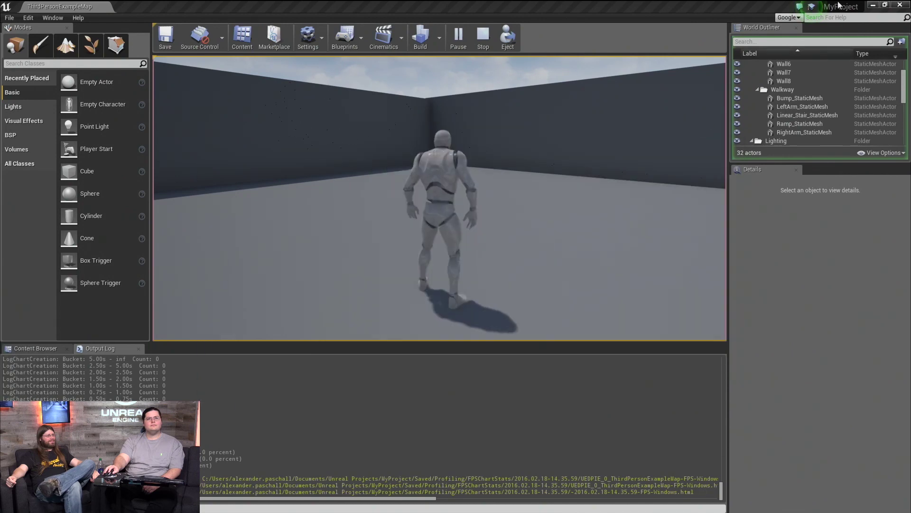
pyautogui.click(570, 61)
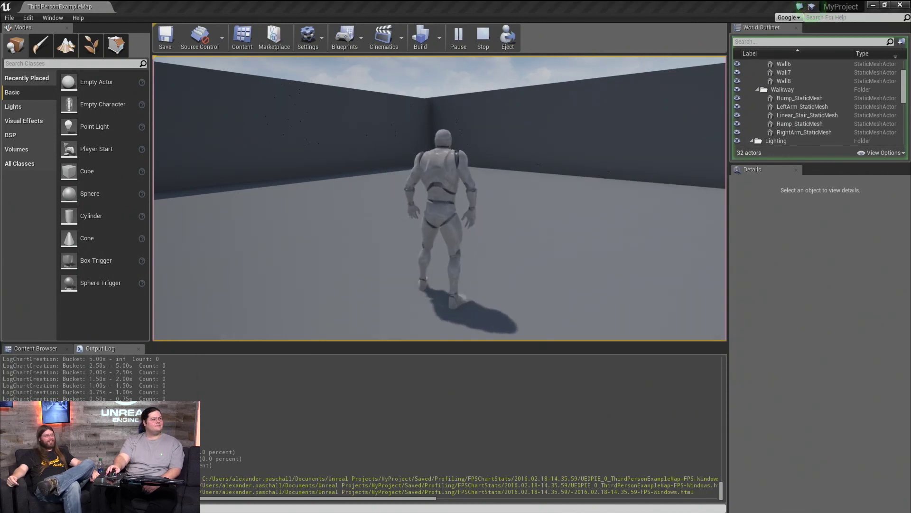
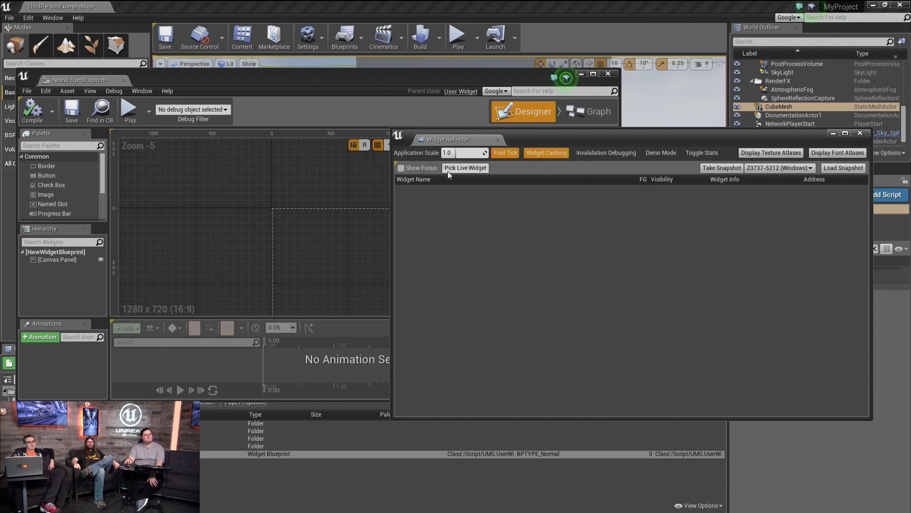
# Start picking a live widget in the Widget Reflector.
pyautogui.click(448, 171)
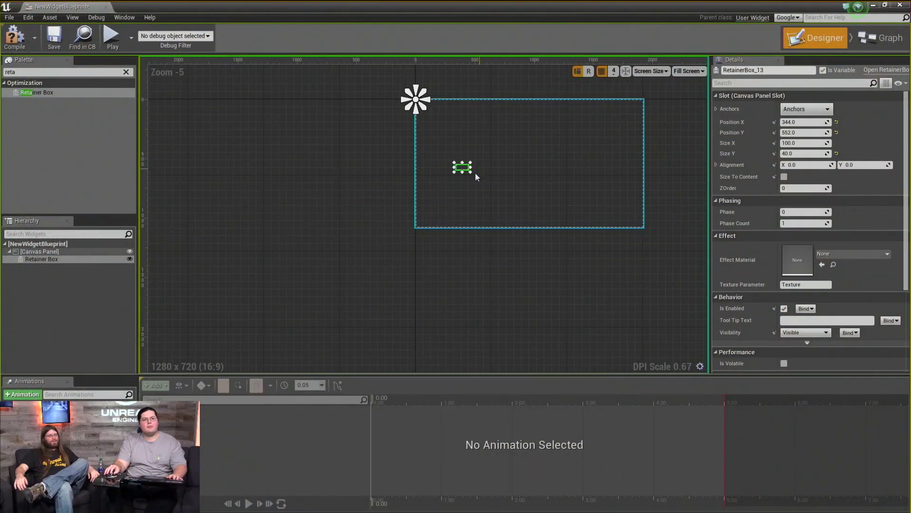
# Enlarge the Retainer Box to about 1493 × 464, move it to about X 332, Y 380, and view its phasing and effect properties.
pyautogui.moveTo(472, 172); pyautogui.dragTo(636, 222)
pyautogui.moveTo(514, 166); pyautogui.dragTo(514, 145)
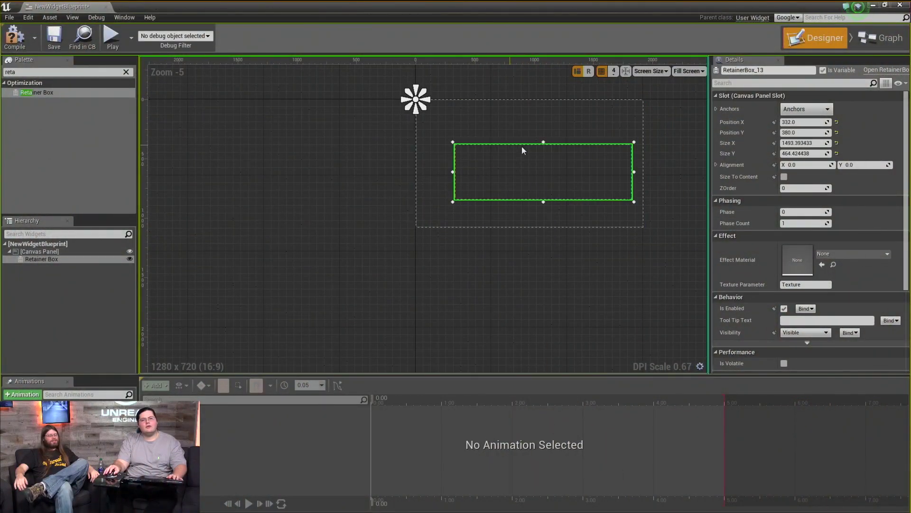
pyautogui.scroll(-3, 804, 172)
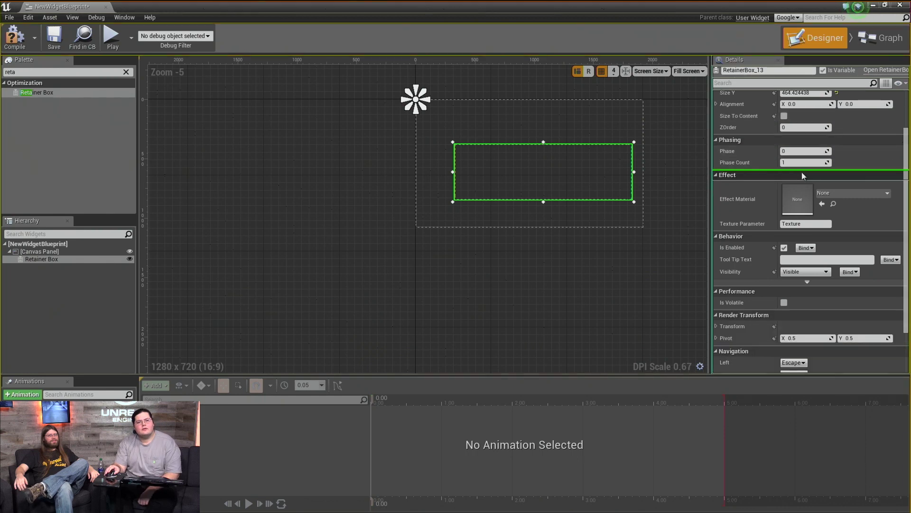
# Find the Invalidation Box in the palette with "inv", place it on the canvas and enlarge it to about 520 high, overlapping the Retainer Box.
pyautogui.press('BackSpace')
pyautogui.press('BackSpace')
pyautogui.press('BackSpace')
pyautogui.press('BackSpace')
pyautogui.write('inv')
pyautogui.press('BackSpace')
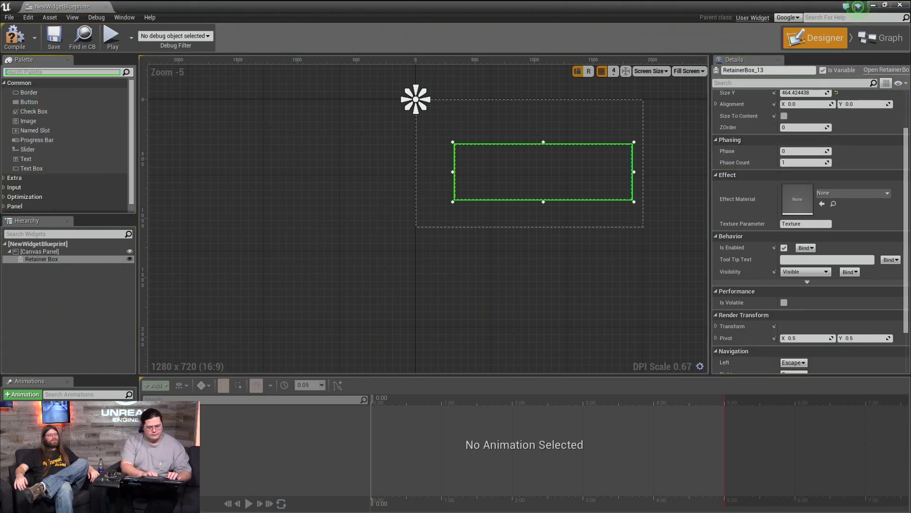
pyautogui.write('mv')
pyautogui.press('Left')
pyautogui.press('BackSpace')
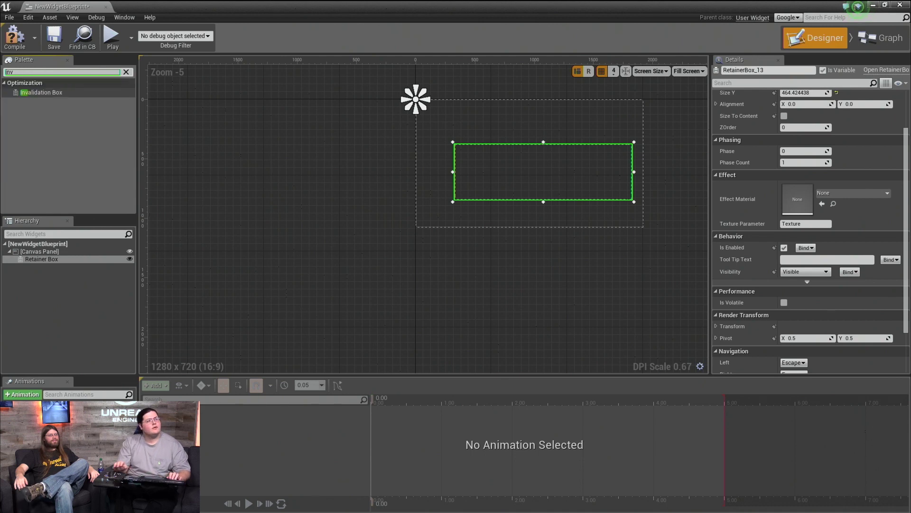
pyautogui.moveTo(50, 93); pyautogui.dragTo(466, 125)
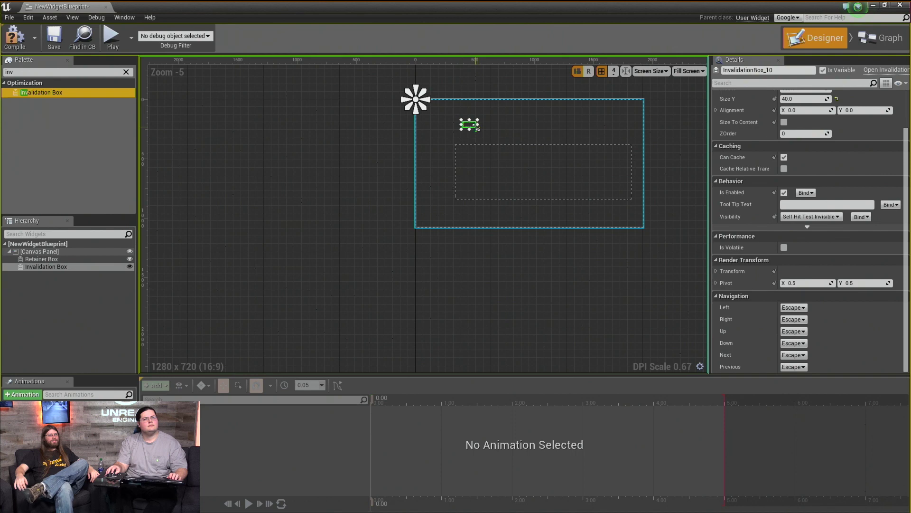
pyautogui.moveTo(477, 129); pyautogui.dragTo(635, 186)
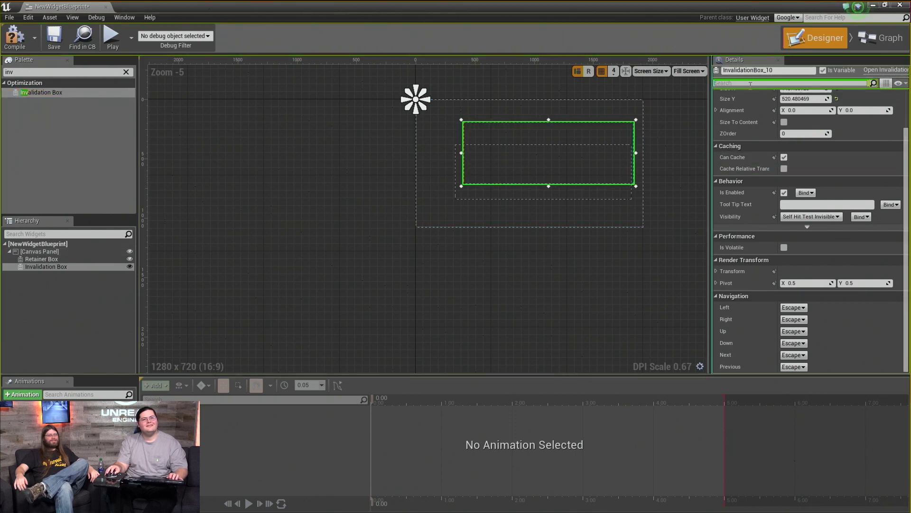
# Filter the Invalidation Box's details by "vol", read the Is Volatile description, and restore the widget editor to a smaller window.
pyautogui.write('i')
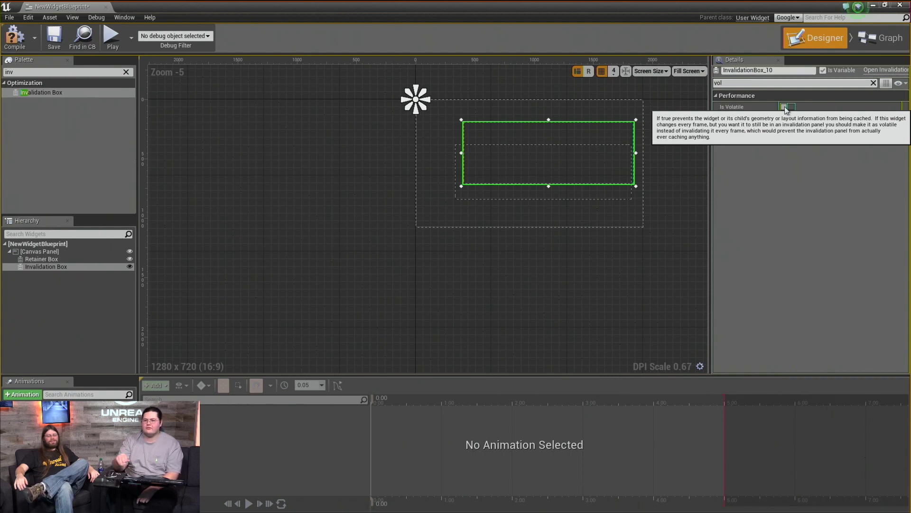
pyautogui.doubleClick(674, 2)
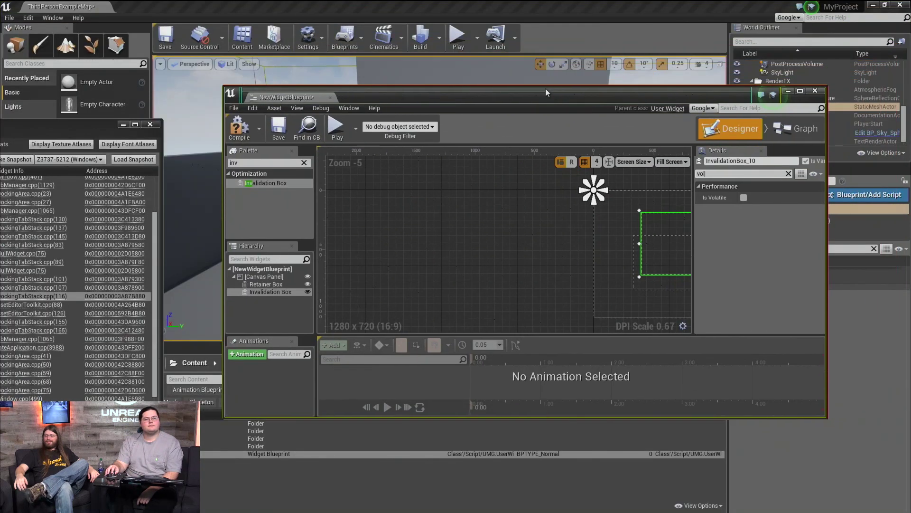